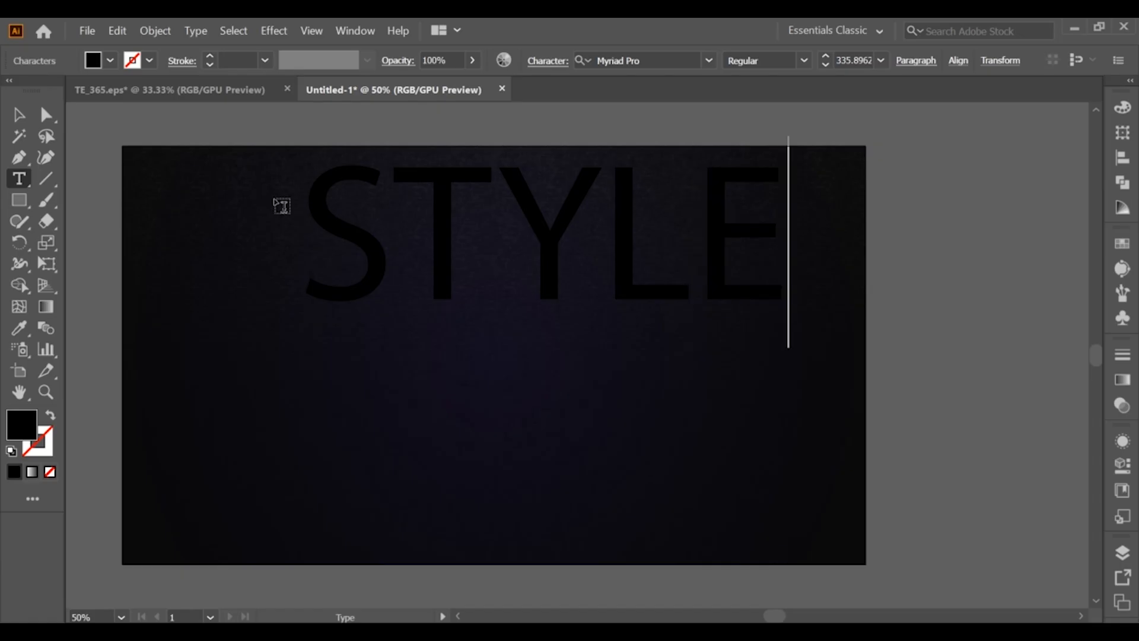
Step: Move the STYLE text down to the middle of the artboard and set its font to Gotham Ultra Italic
drag(575, 210, 541, 343)
click(544, 61)
text(GOT)
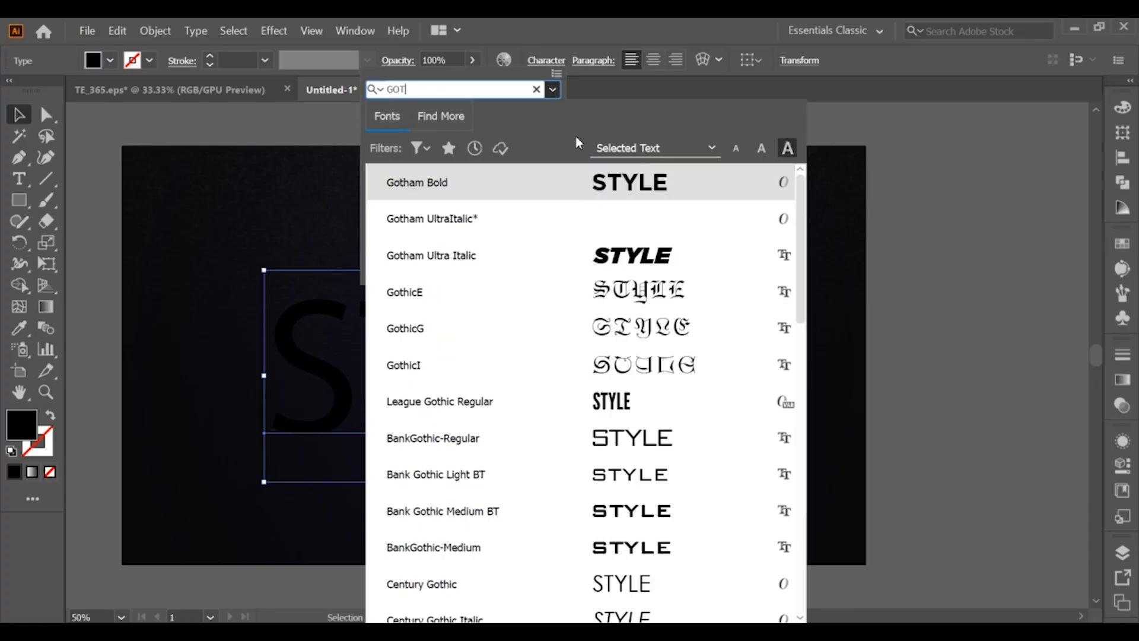
click(522, 253)
click(547, 351)
Step: Reposition the STYLE text near the artboard's centre and make it slightly narrower, keeping it selected
drag(550, 351, 469, 355)
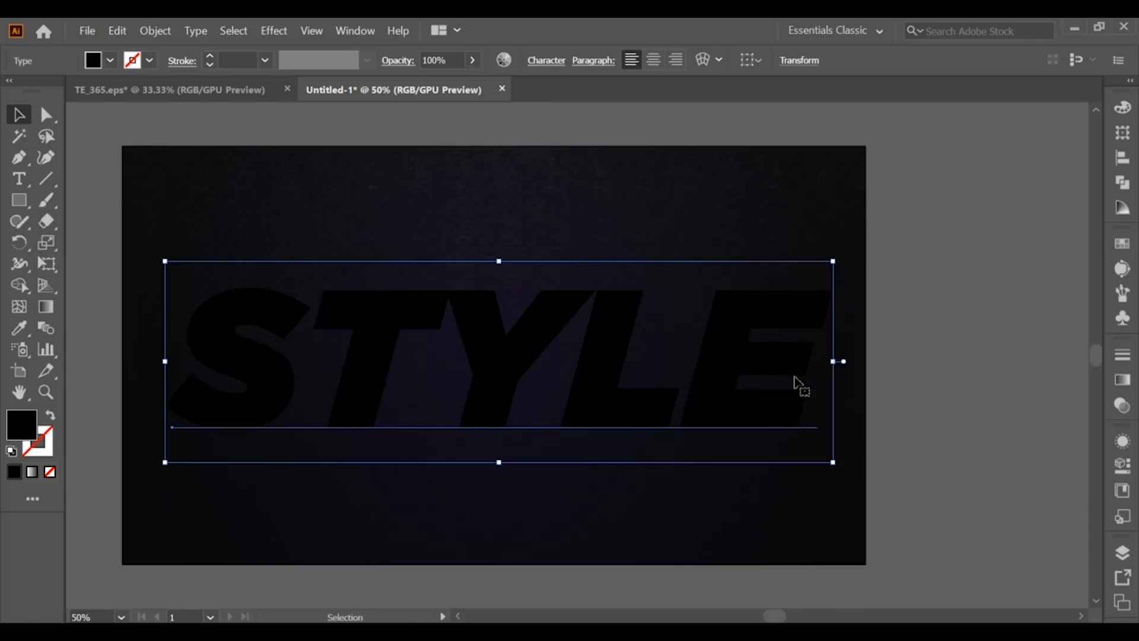
drag(834, 361, 815, 362)
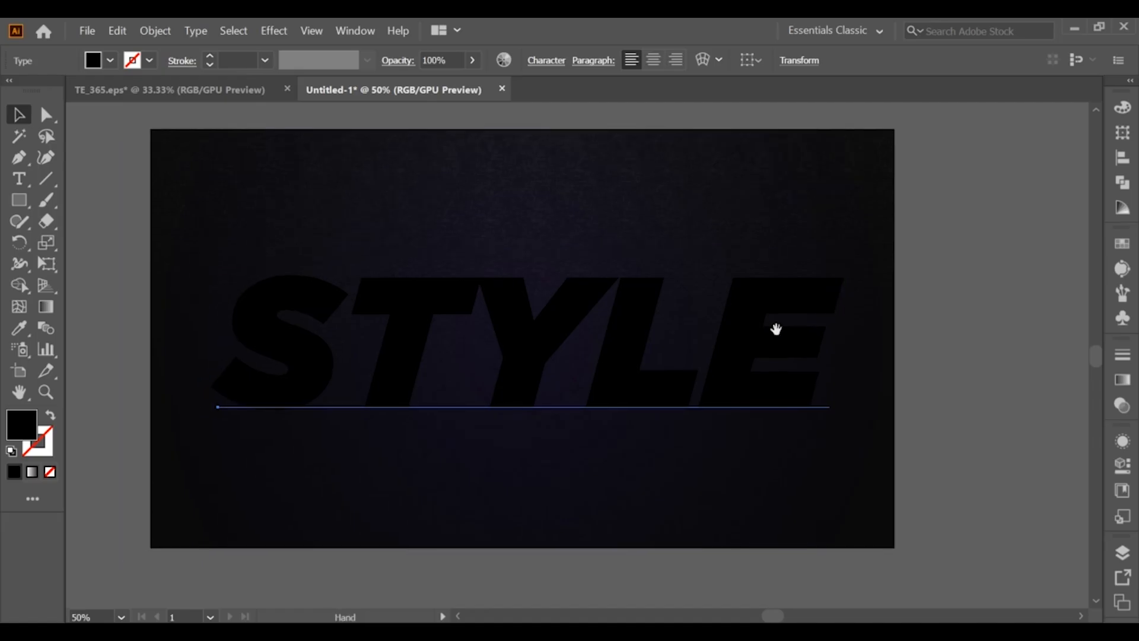
click(791, 340)
click(976, 323)
click(774, 345)
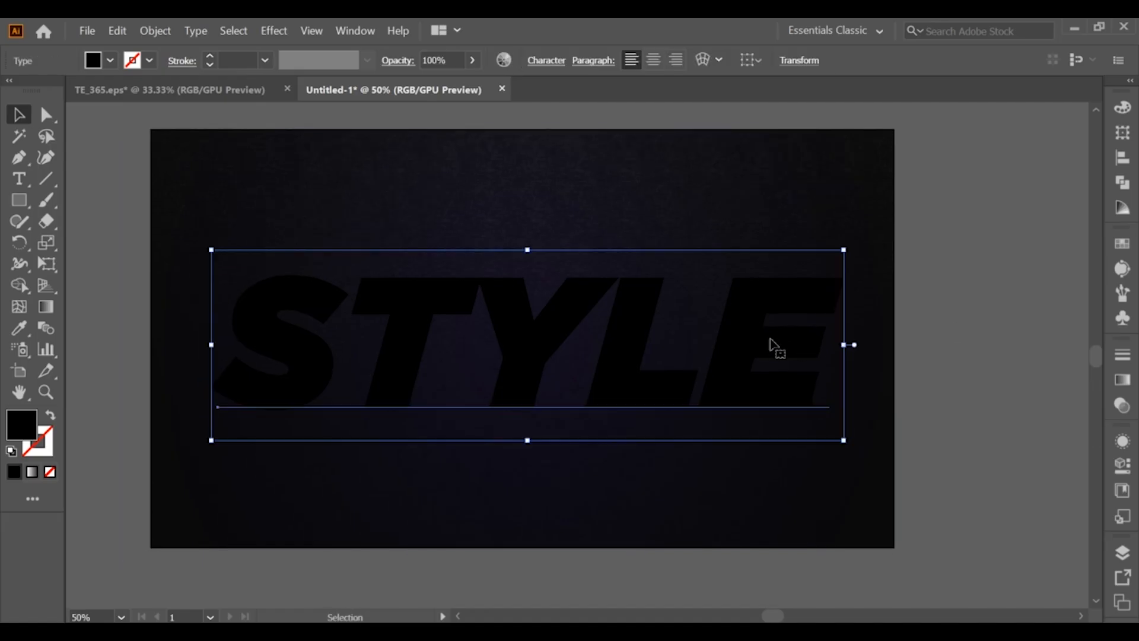
Step: Add a new fill to the STYLE text and set its color to #181818
click(1122, 440)
click(936, 599)
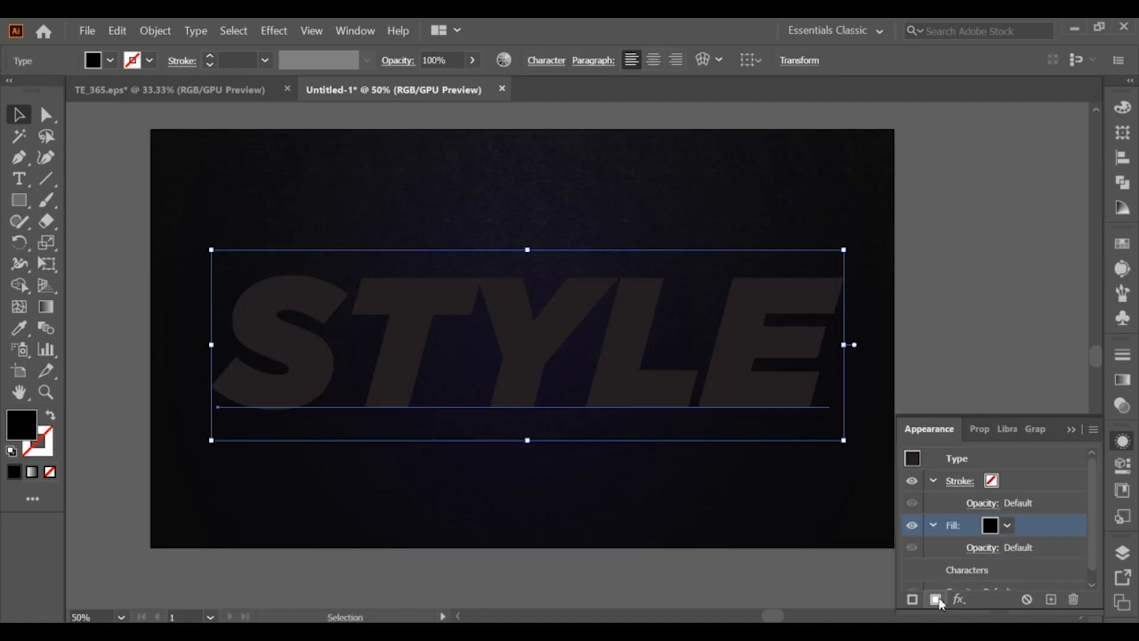
click(1008, 526)
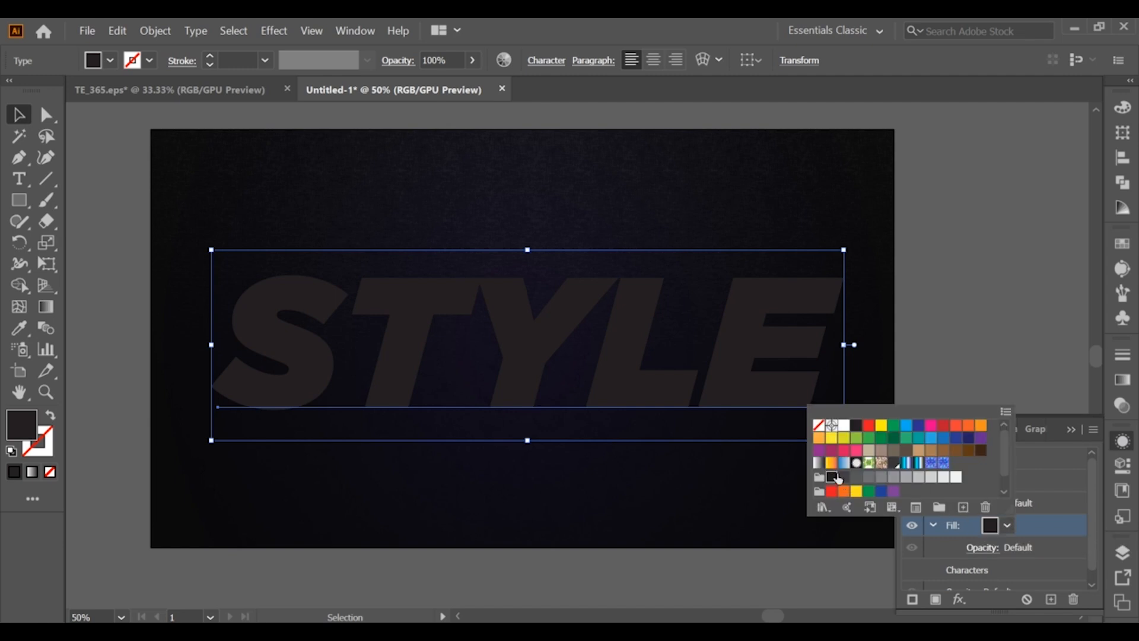
double_click(17, 420)
text(1)
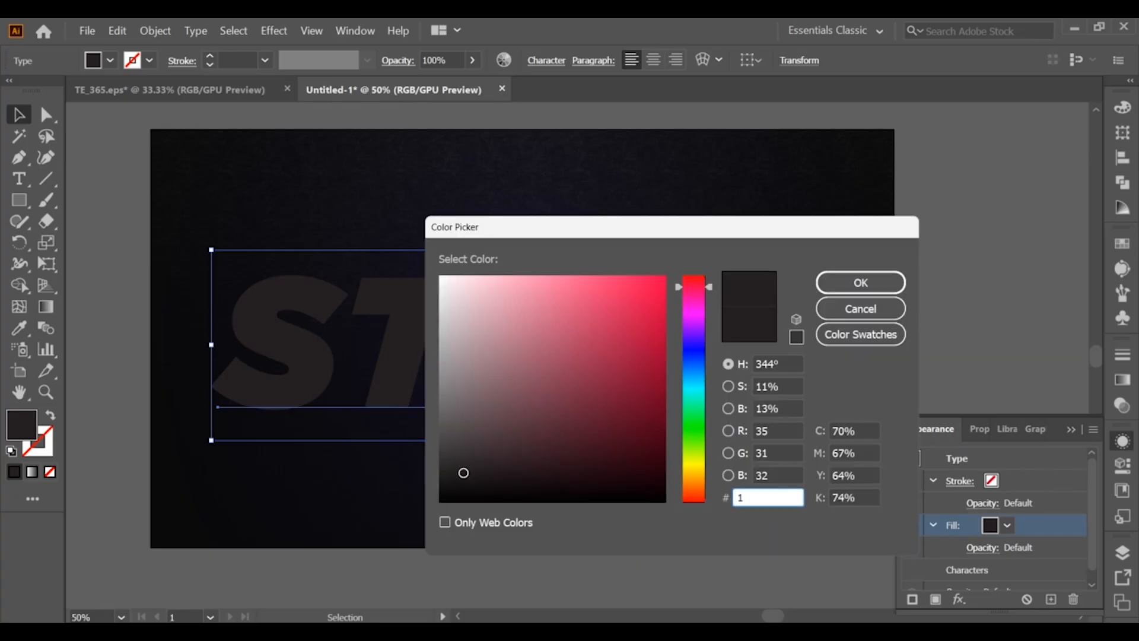
text(81818)
click(864, 298)
Step: Apply an Offset Path effect of 3.3 pt to the new dark gray fill
scroll(1097, 528, down, 1)
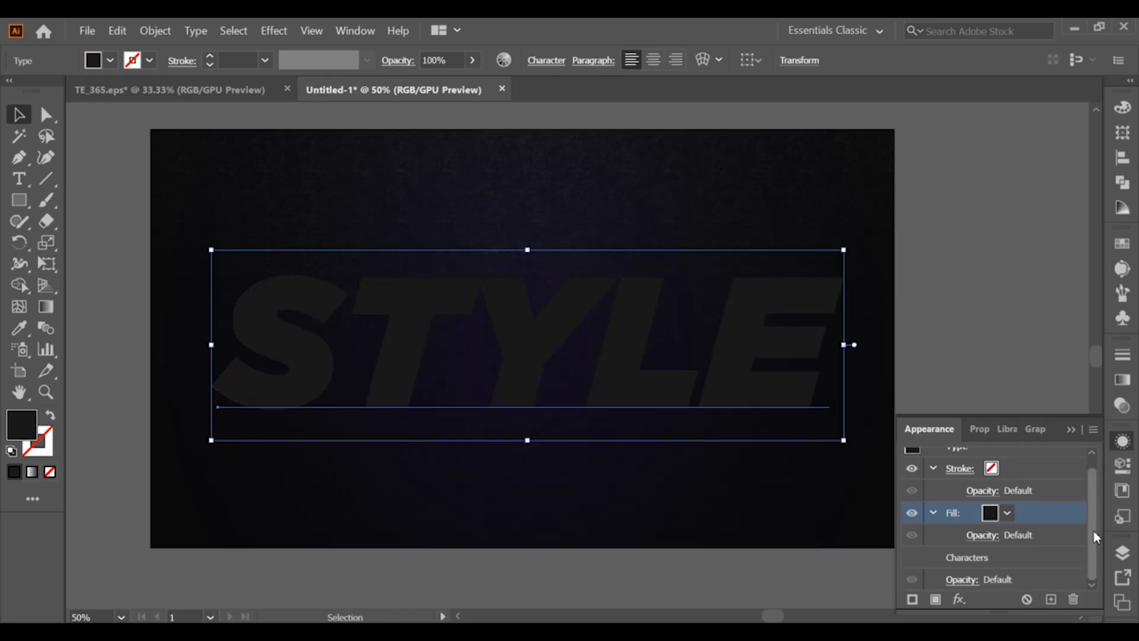
click(960, 602)
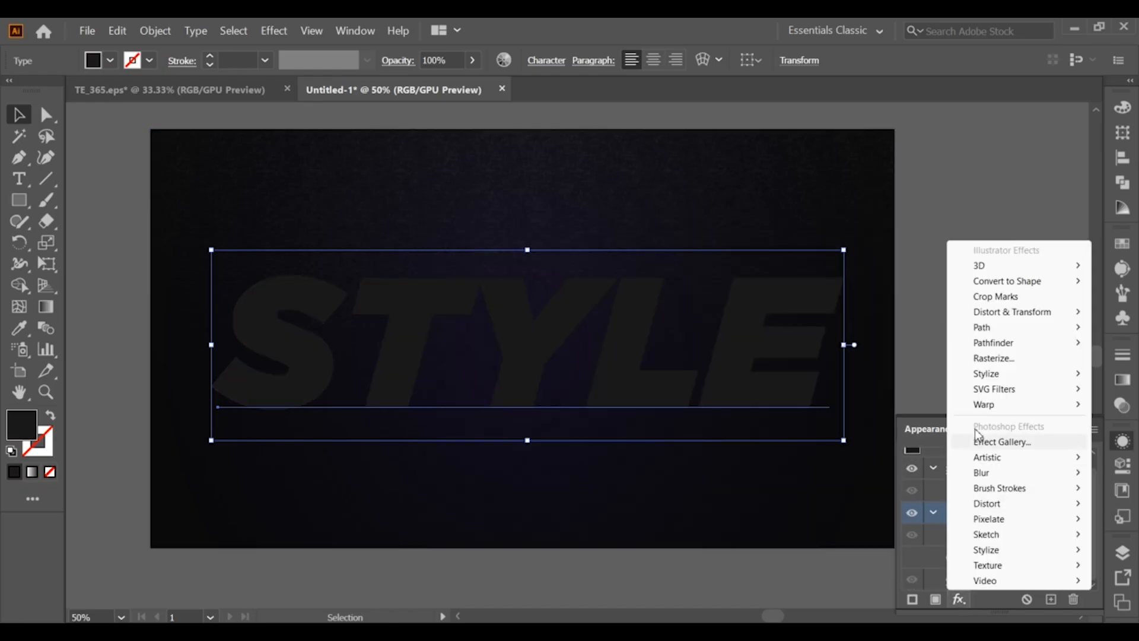
mouse_move(982, 327)
click(872, 328)
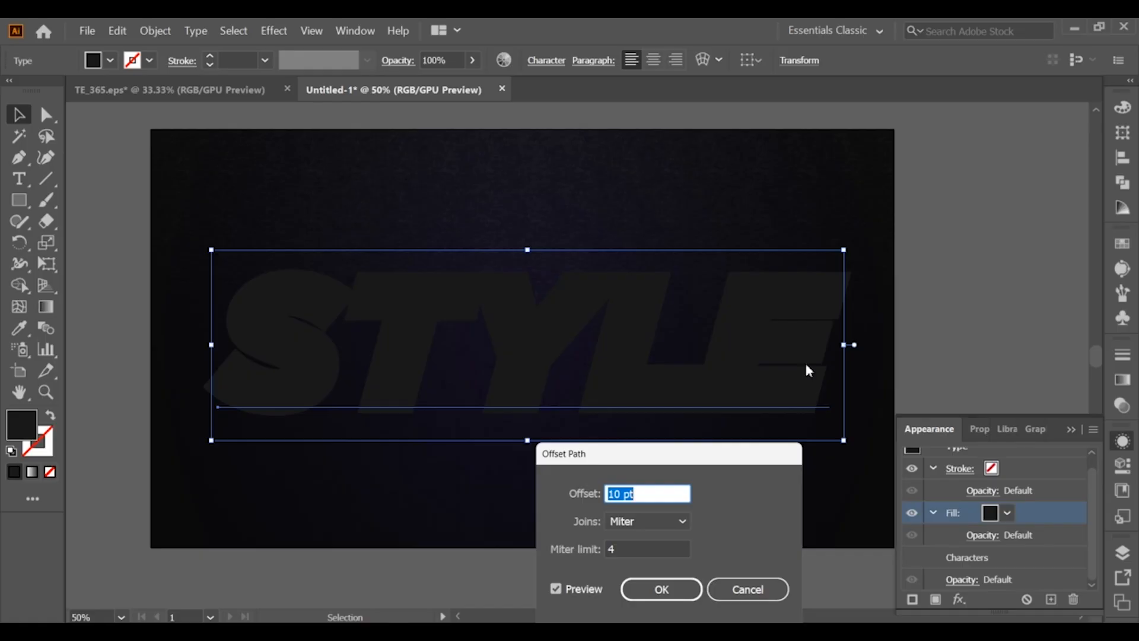
text(3)
text(.)
text(3)
text( pt)
click(685, 588)
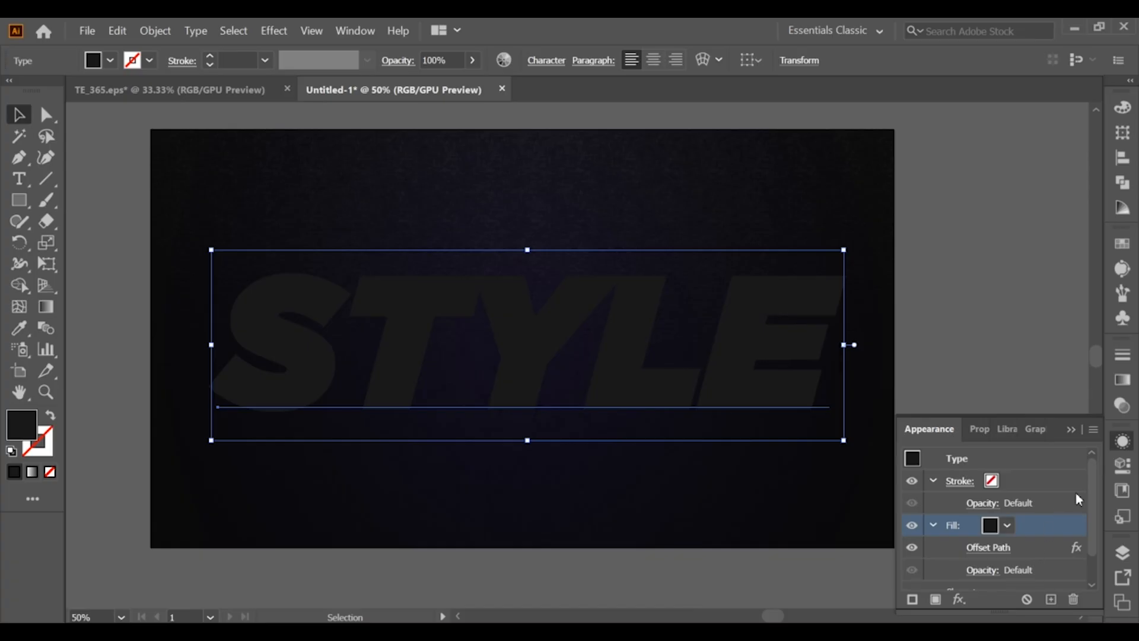
Step: Apply a Transform effect to the fill with 90% horizontal scale and a 30 pt vertical move
scroll(1092, 479, down, 2)
click(959, 599)
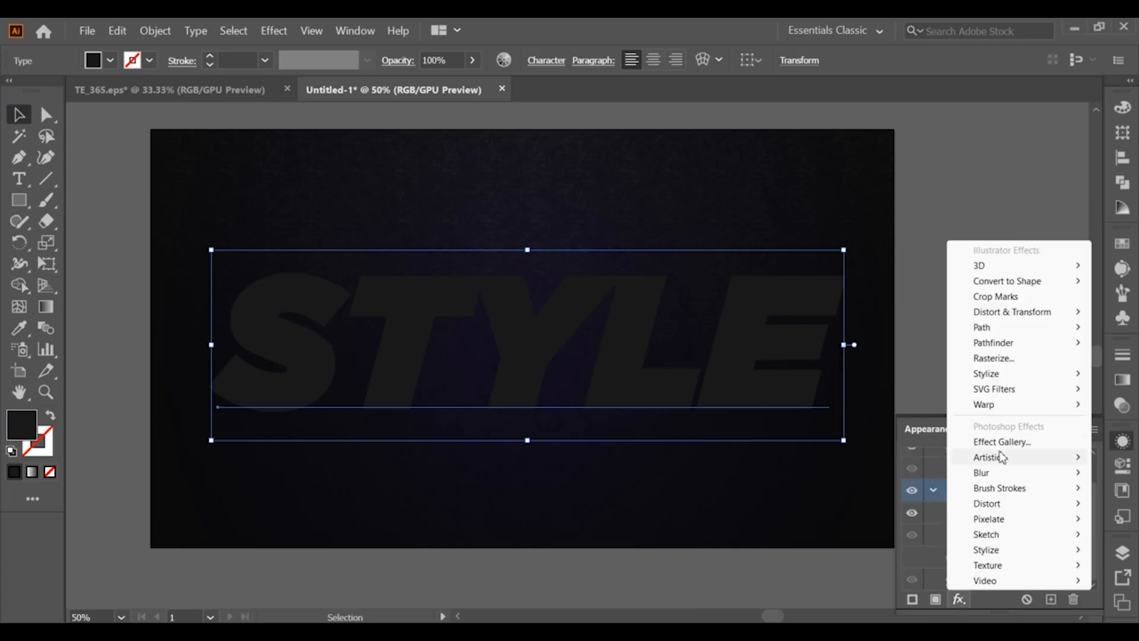
mouse_move(999, 457)
mouse_move(1008, 312)
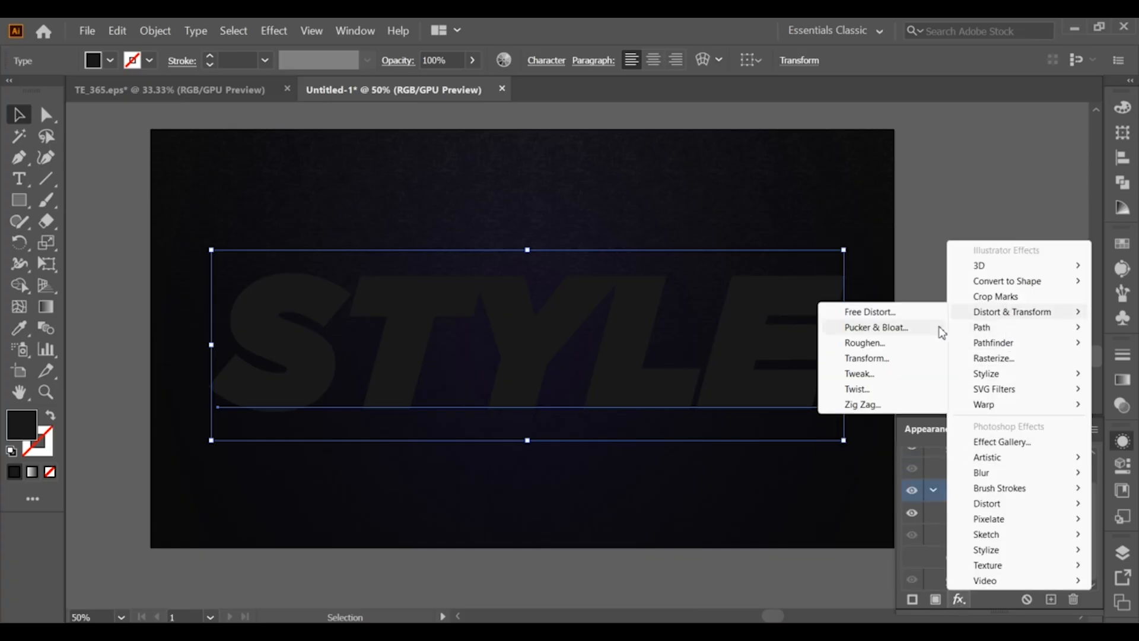
click(866, 356)
text(90)
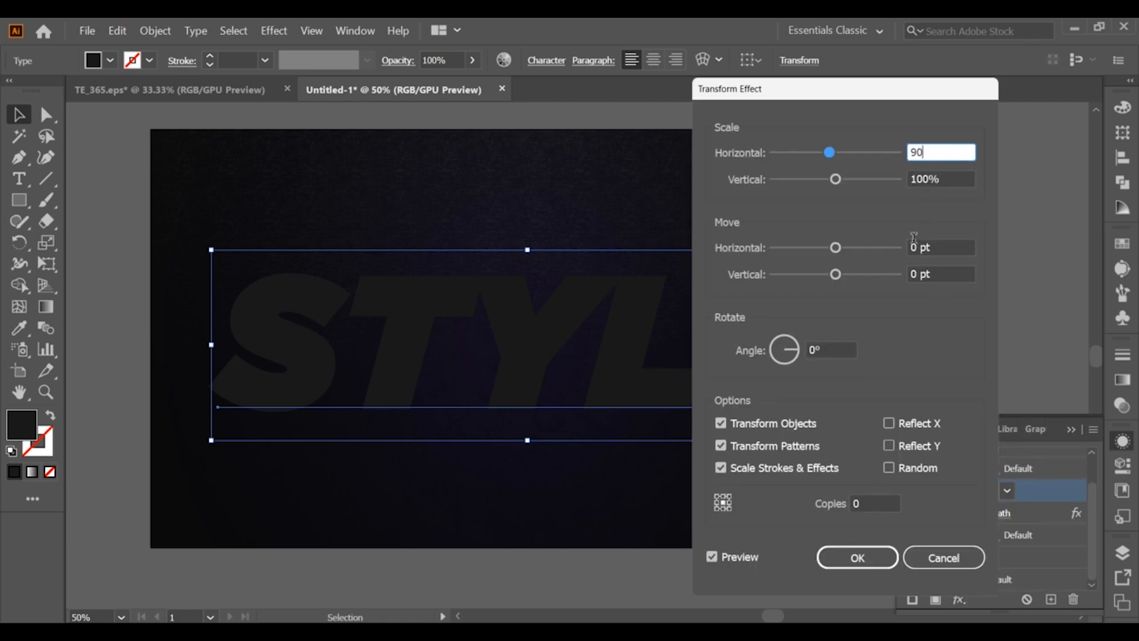
click(917, 273)
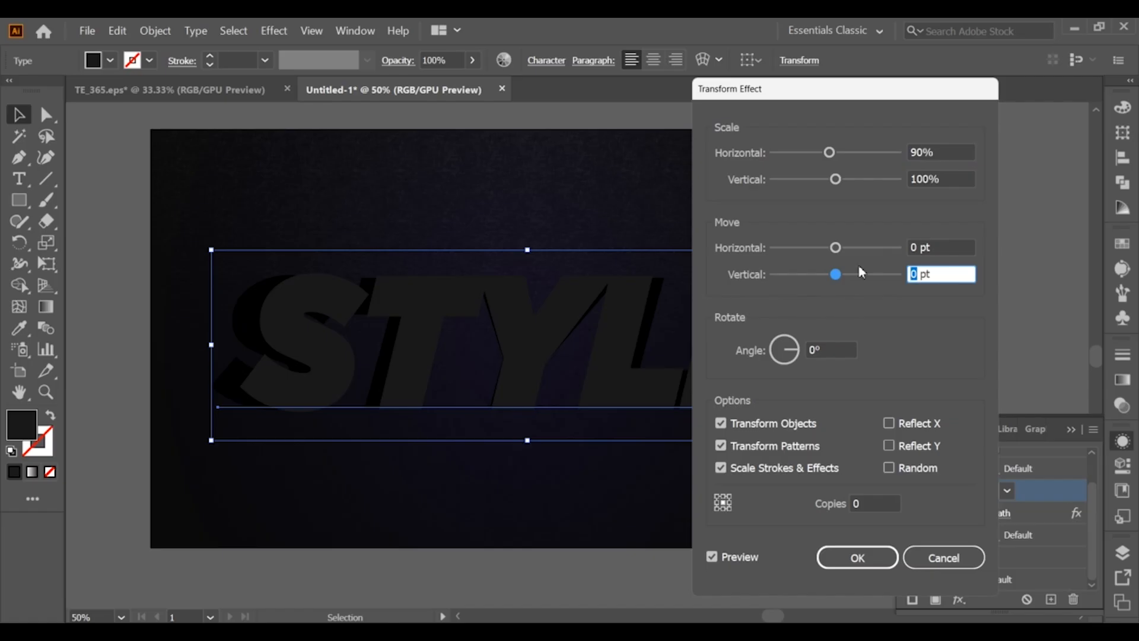
text(30)
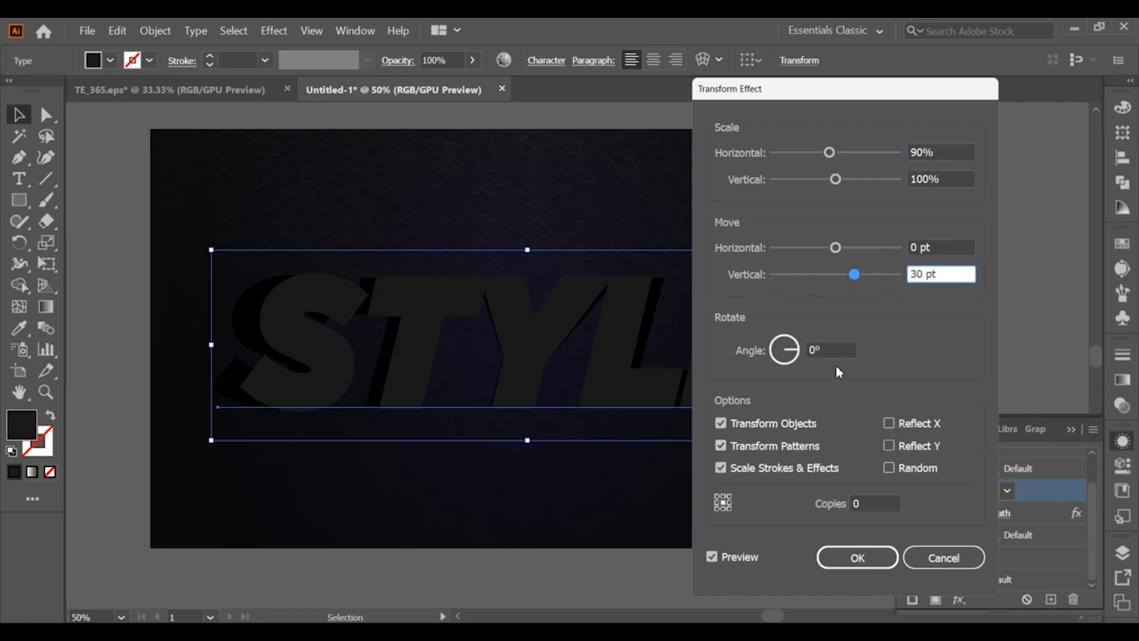
click(872, 501)
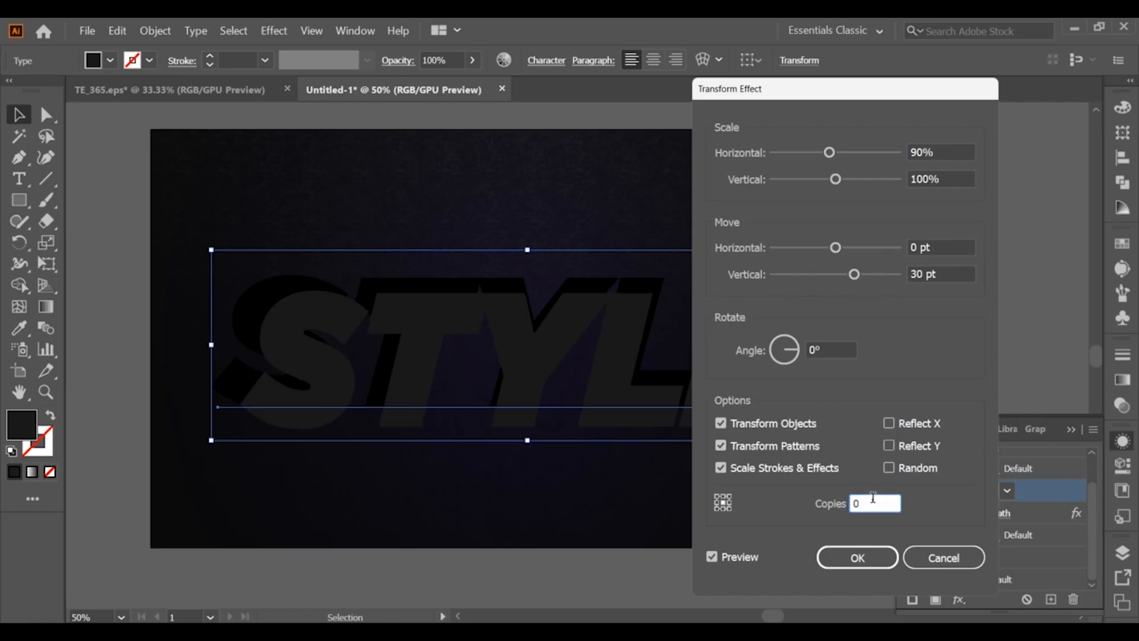
click(858, 559)
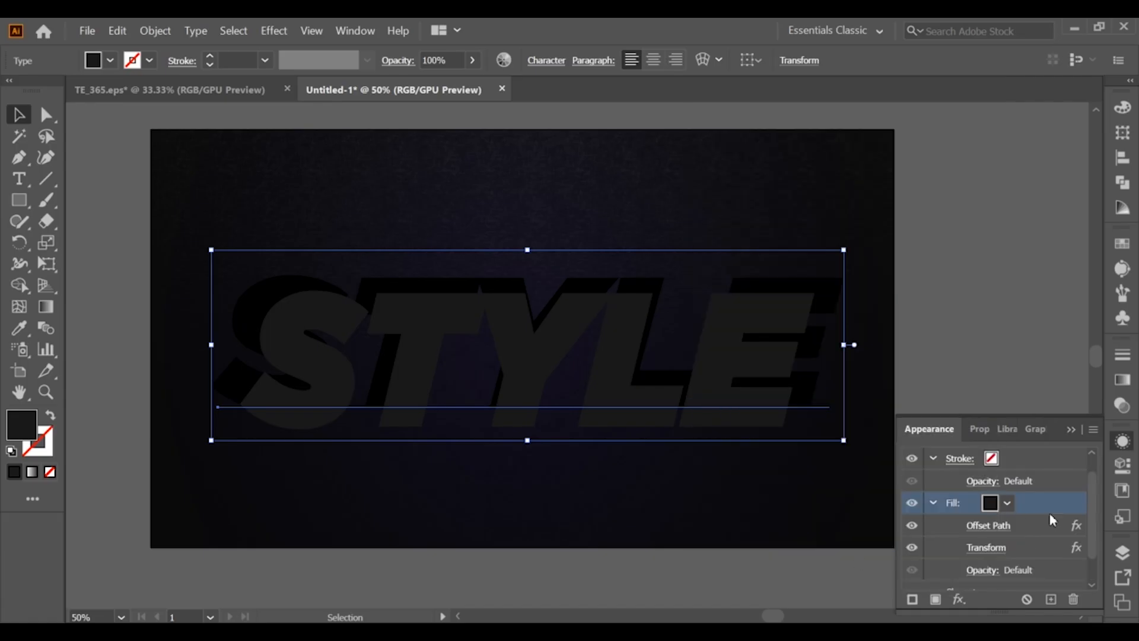
Step: Apply a Gaussian Blur effect with a radius of 40.7787 pixels to the fill
scroll(1068, 515, up, 2)
scroll(1093, 505, down, 2)
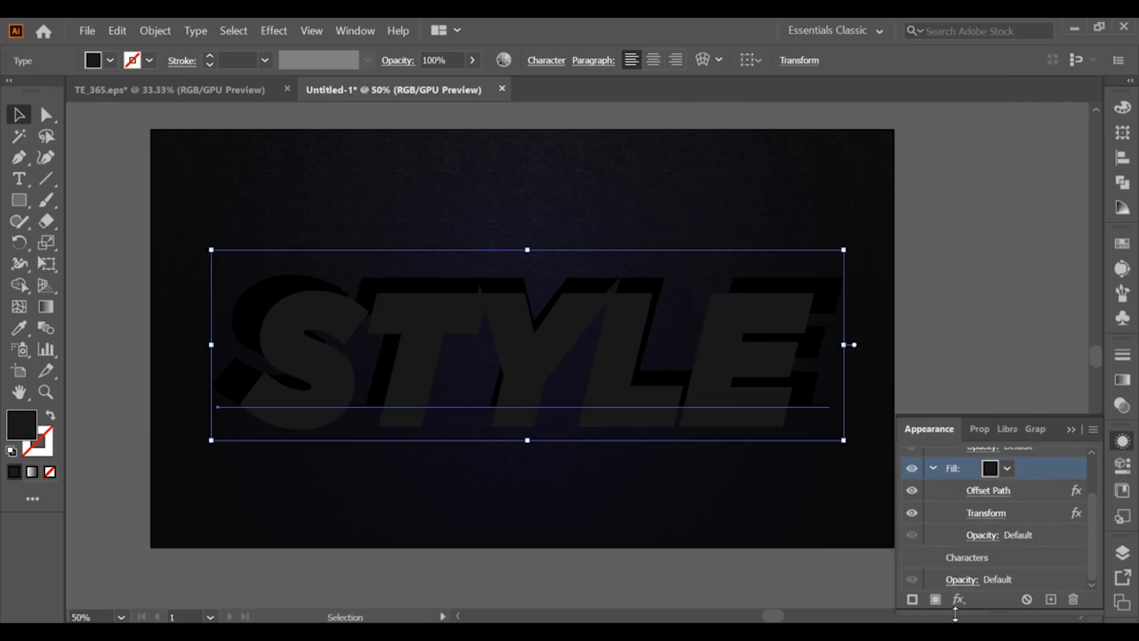
click(970, 580)
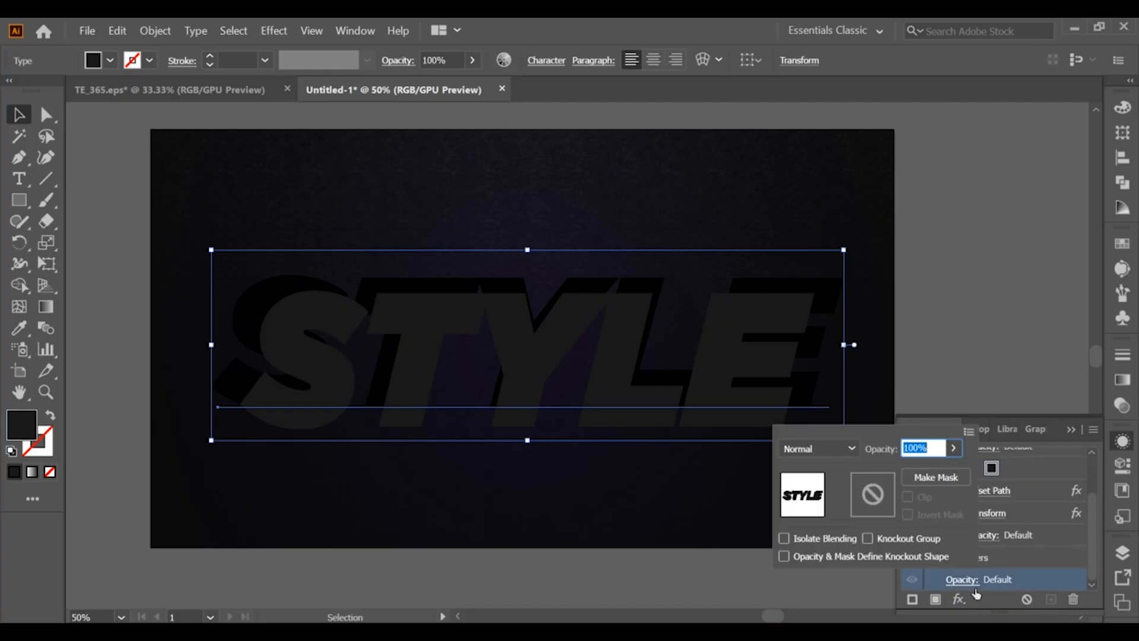
click(1009, 466)
click(959, 599)
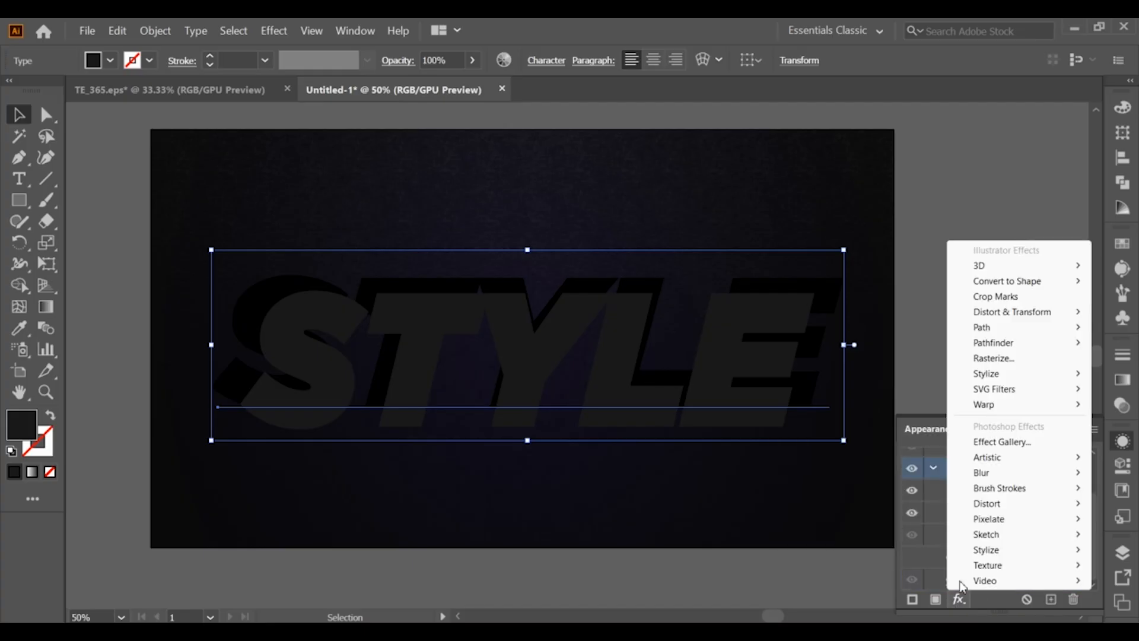
mouse_move(991, 320)
mouse_move(987, 473)
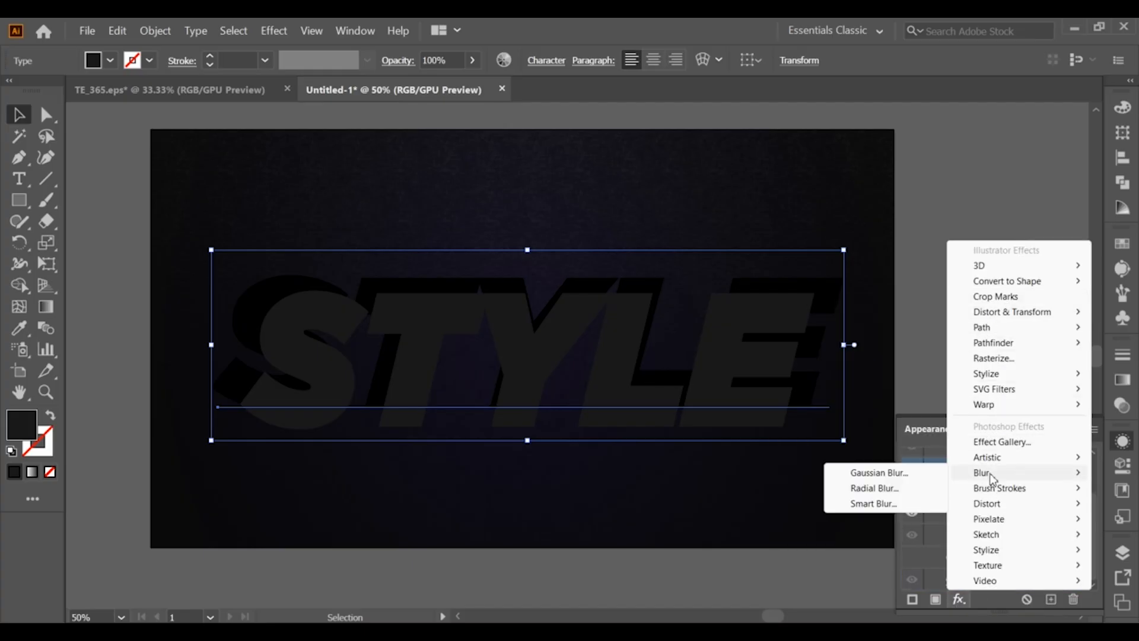
click(904, 474)
double_click(877, 399)
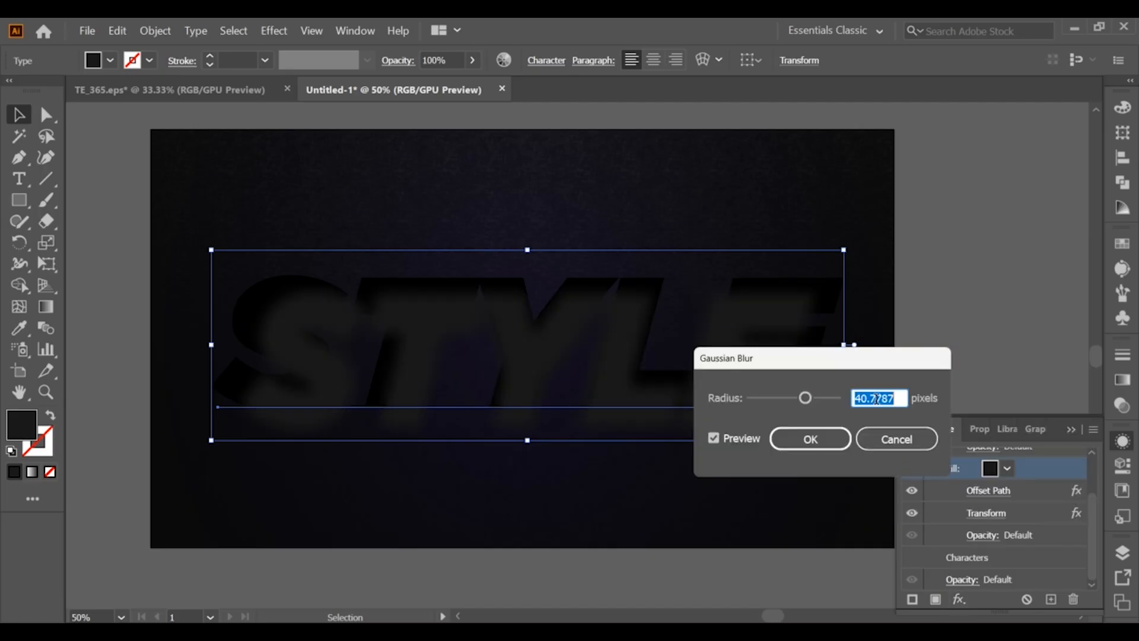
text(40)
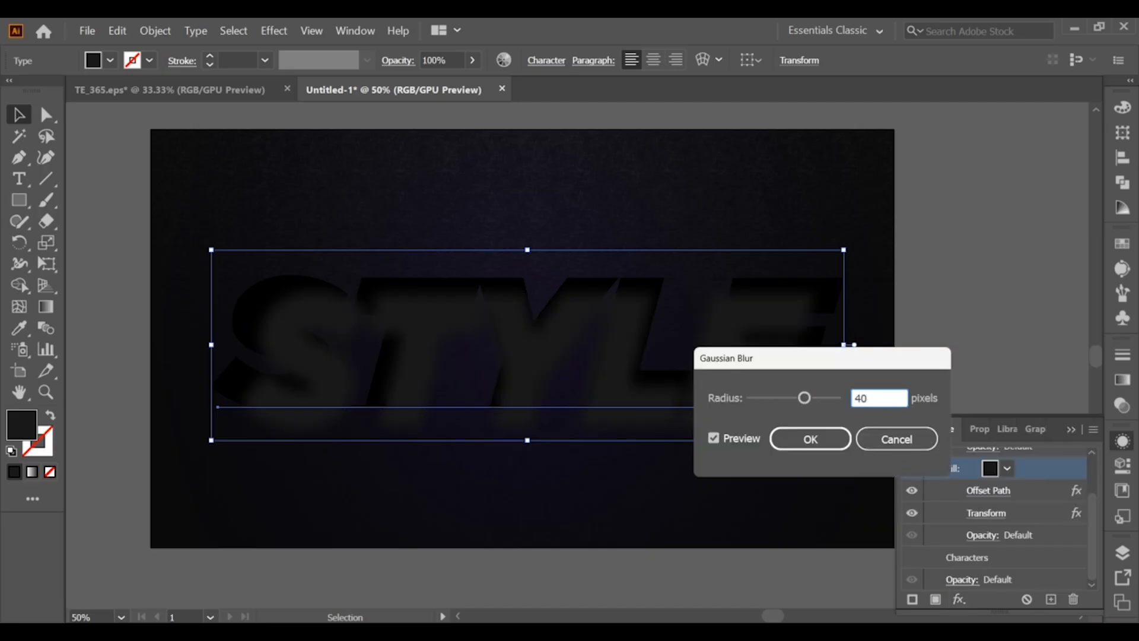
text(.7787)
click(814, 442)
Step: Set the blurred fill's blending mode to Soft Light and its opacity to 62%
scroll(1082, 528, down, 2)
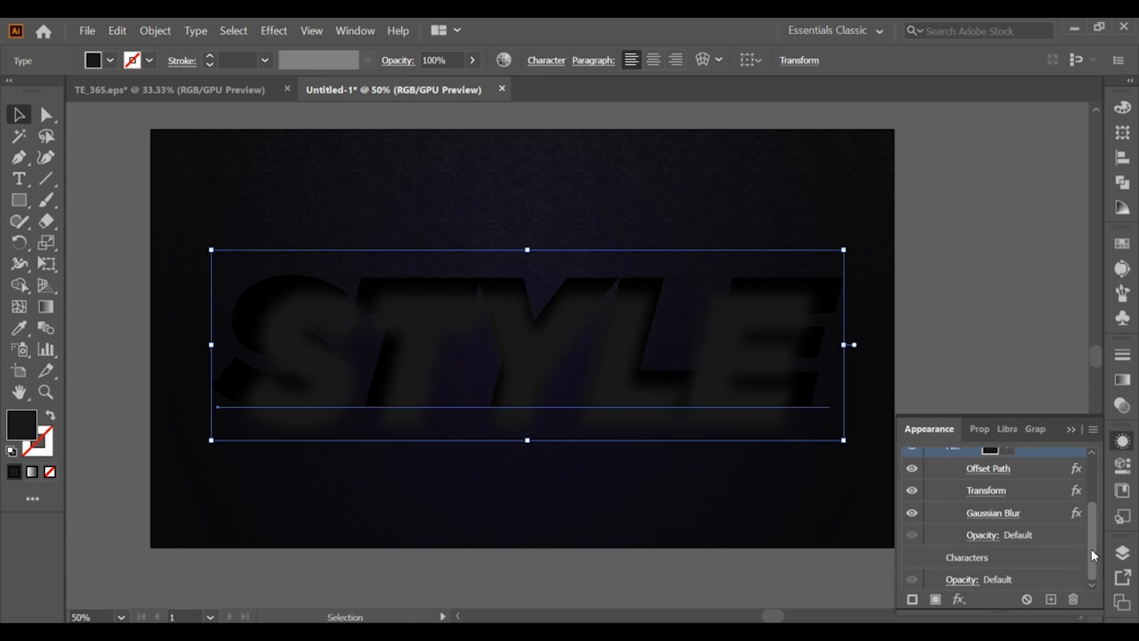
click(968, 536)
click(854, 404)
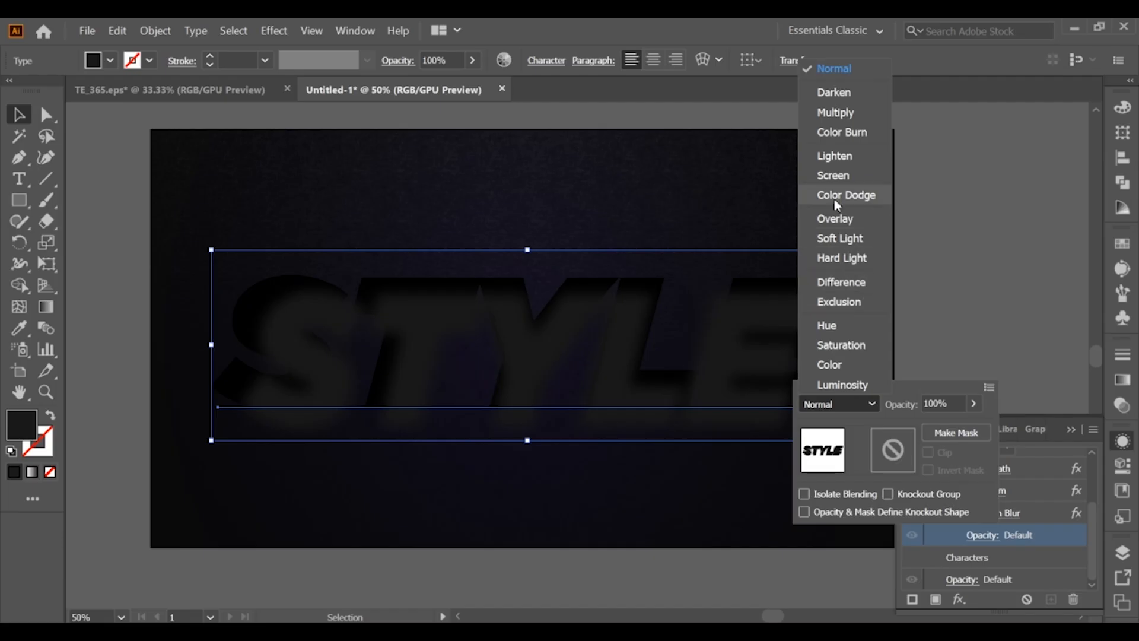
click(849, 239)
click(940, 404)
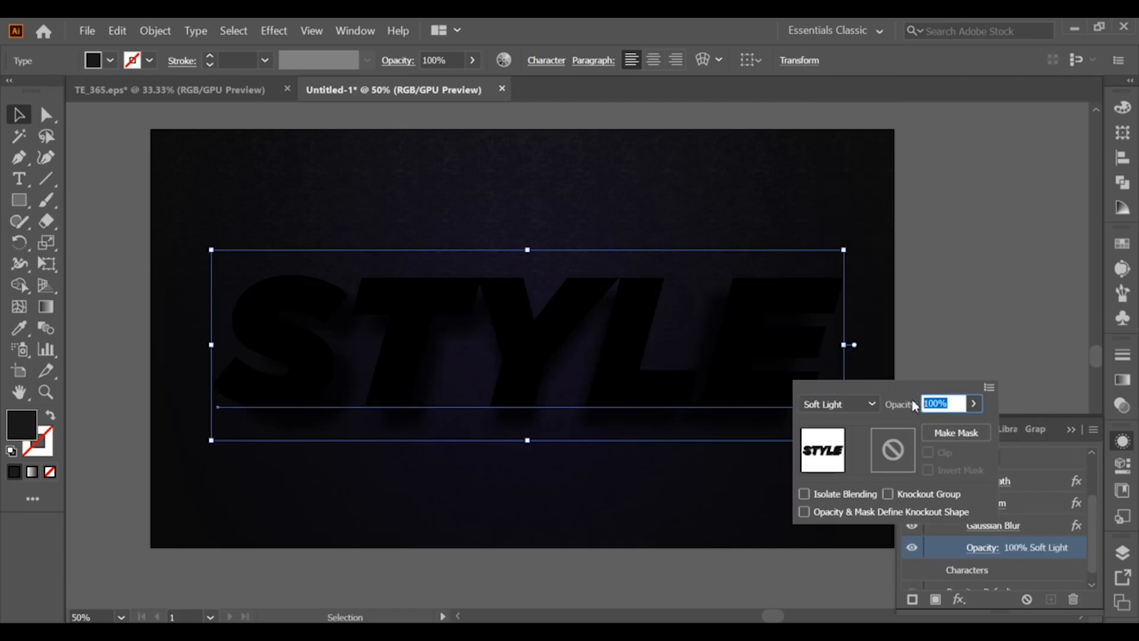
text(62)
key(Return)
Step: Duplicate the blurred dark gray fill together with its effects
drag(1095, 506, 1096, 487)
click(1021, 474)
click(1022, 494)
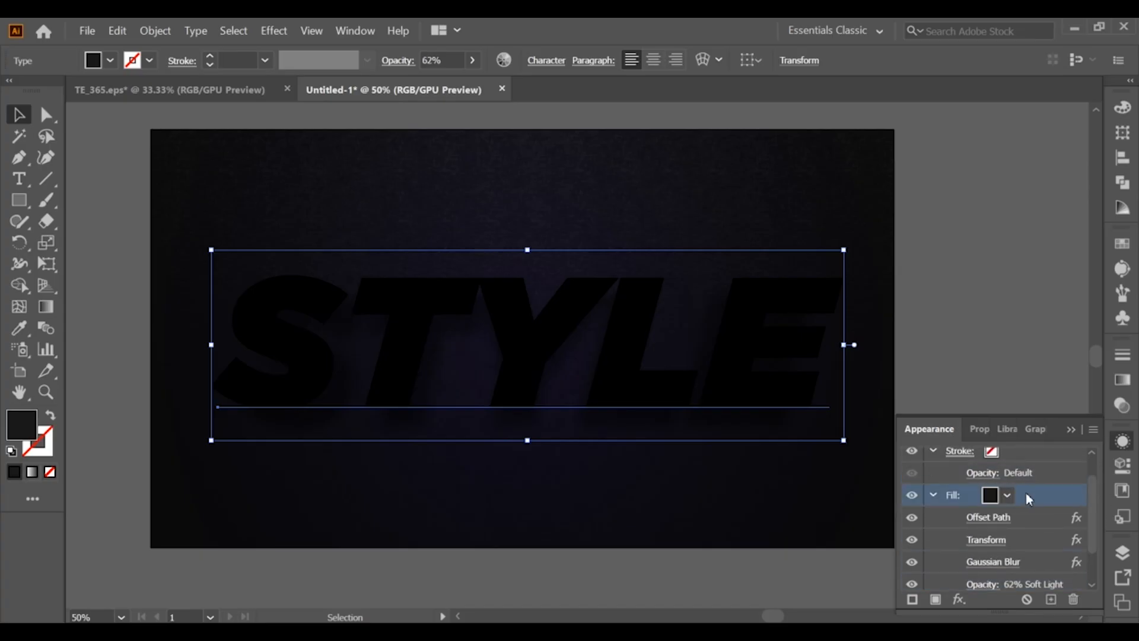
click(1050, 600)
Step: Change the upper duplicated fill's blending mode to Multiply
drag(1097, 483, 1096, 512)
click(1019, 542)
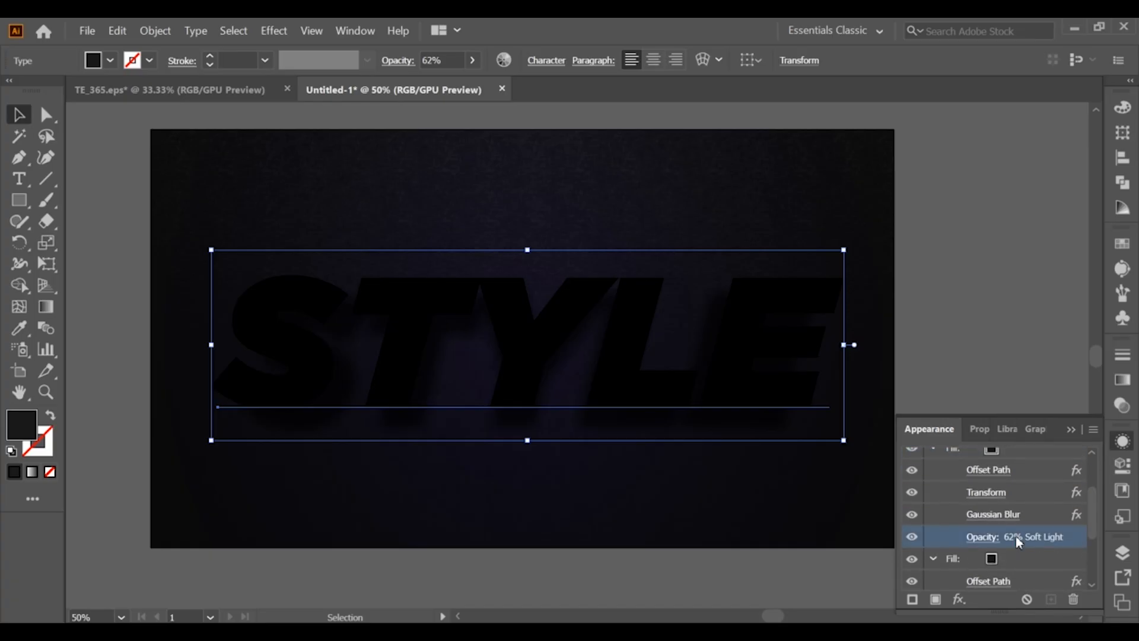
click(1046, 536)
click(967, 373)
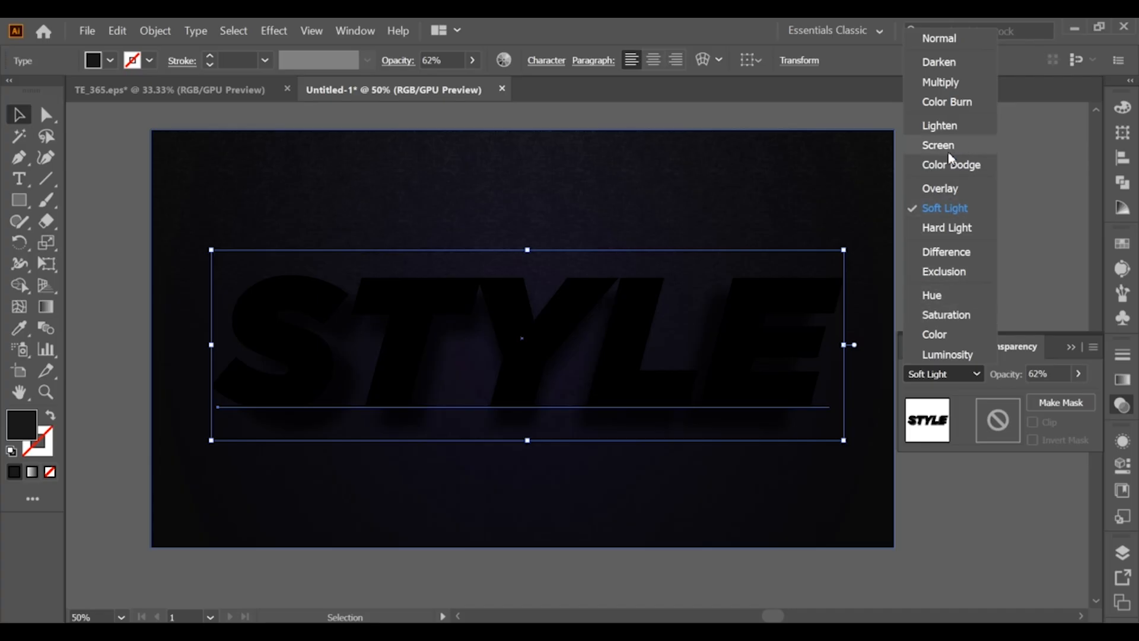
click(977, 82)
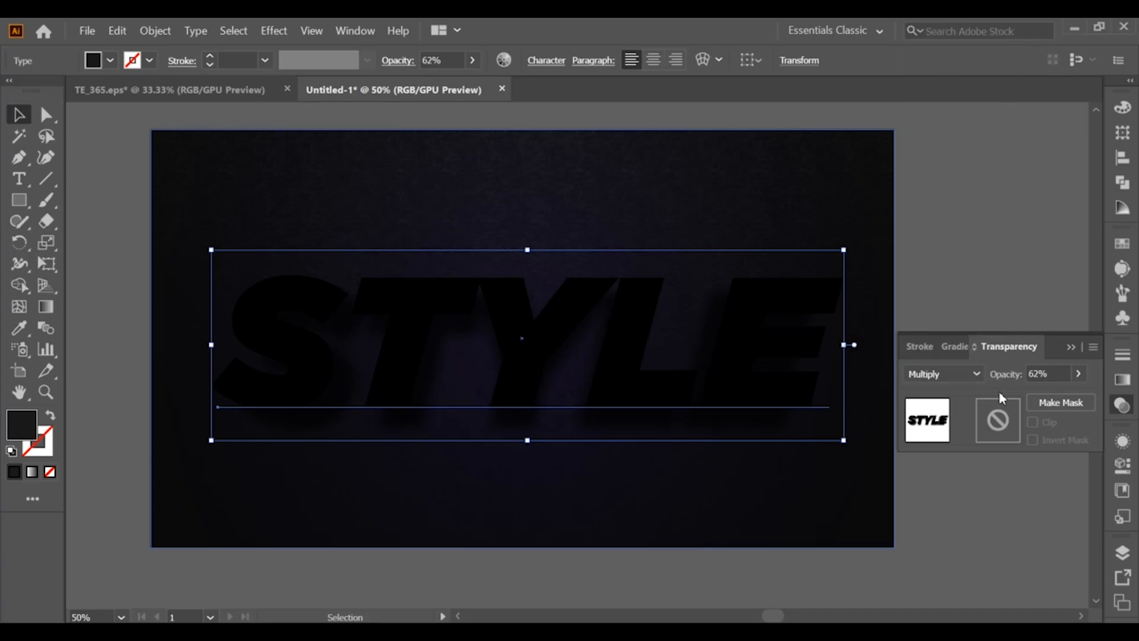
Step: Set the Gaussian Blur radius of the Multiply fill to 33.834 pixels
click(1122, 440)
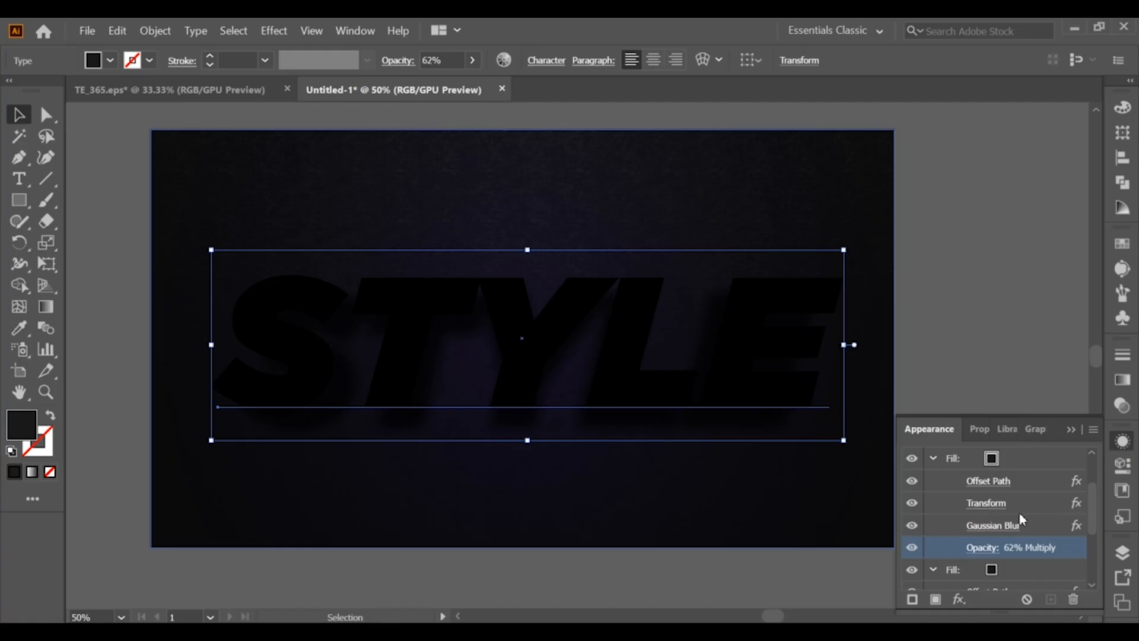
click(996, 527)
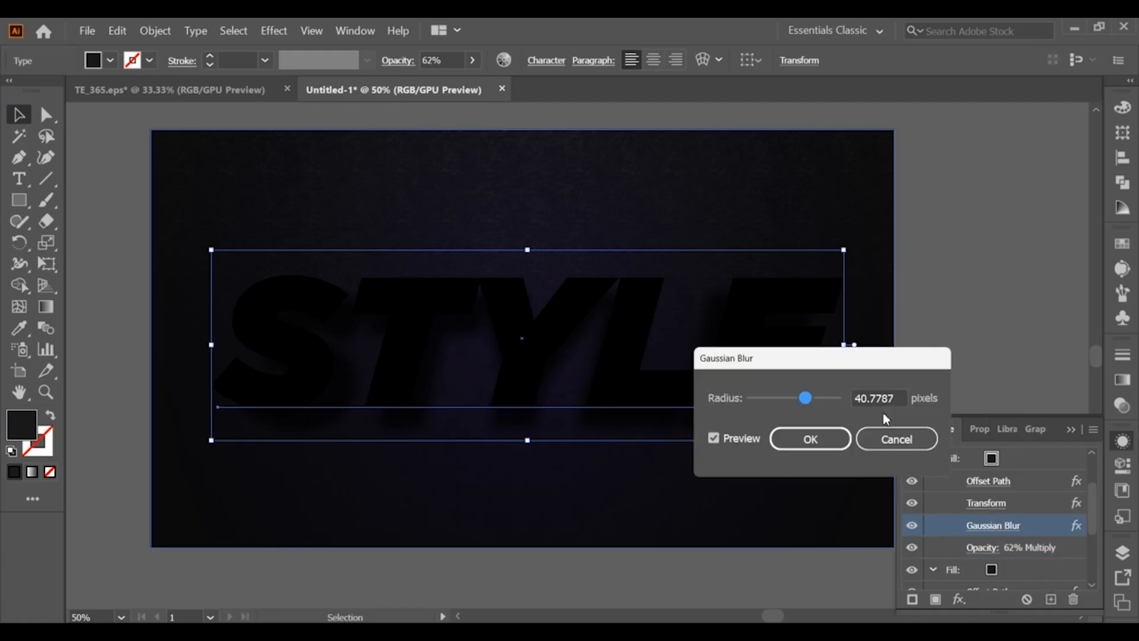
double_click(876, 397)
text(33)
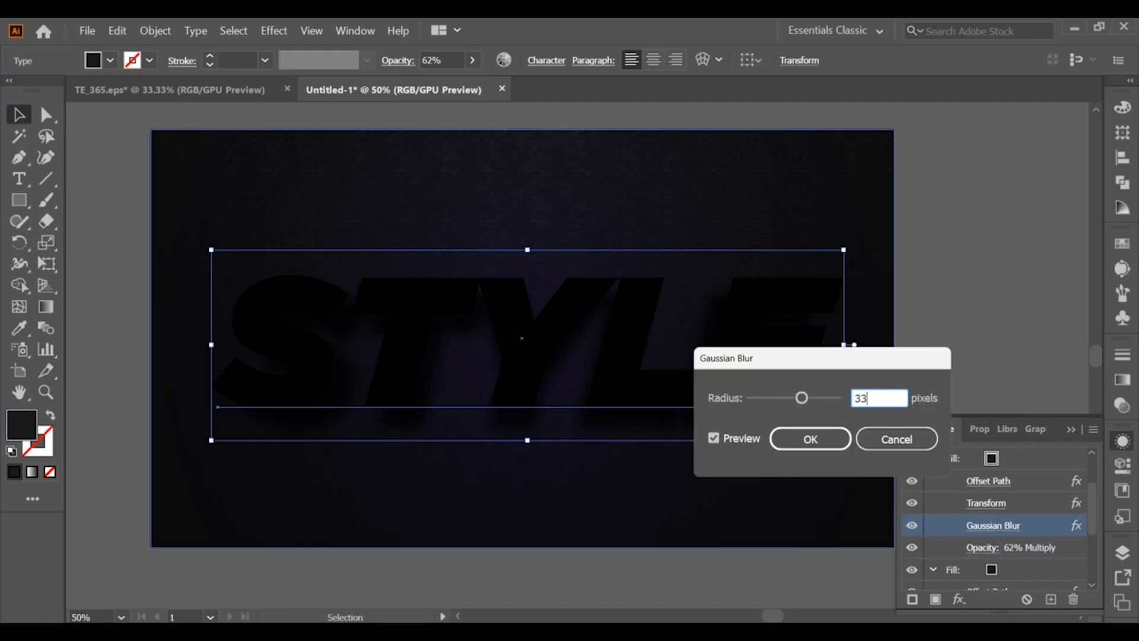
text(.834)
click(836, 438)
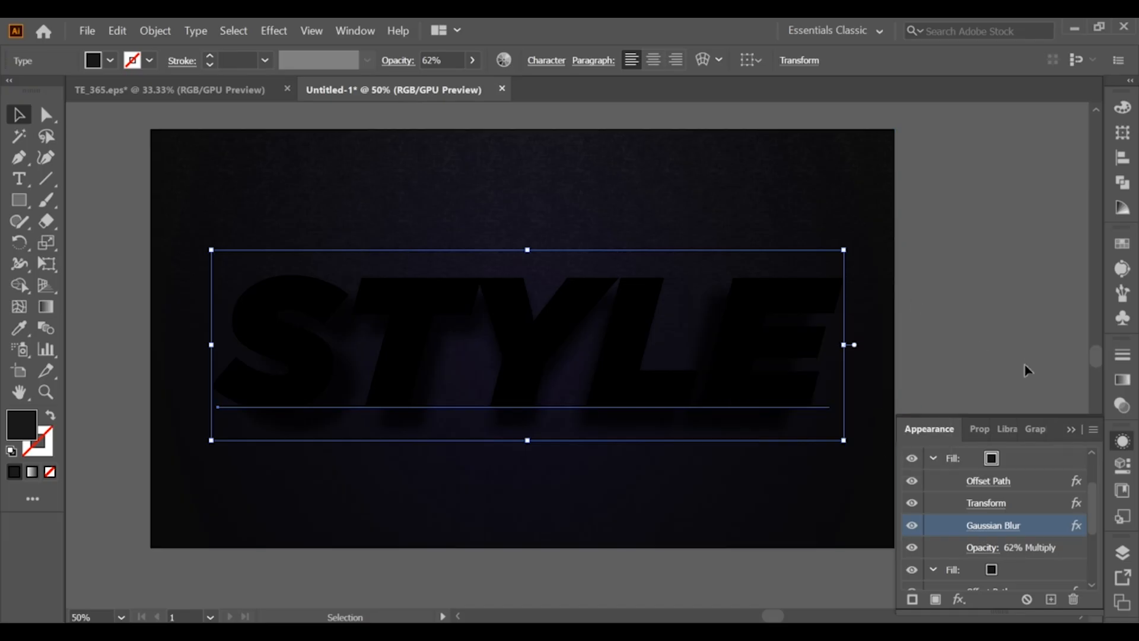
Step: Add a new stroke on top of the text's appearance and colour it with the teal, cyan, blue, white and navy gradient swatch
drag(1094, 501, 1093, 470)
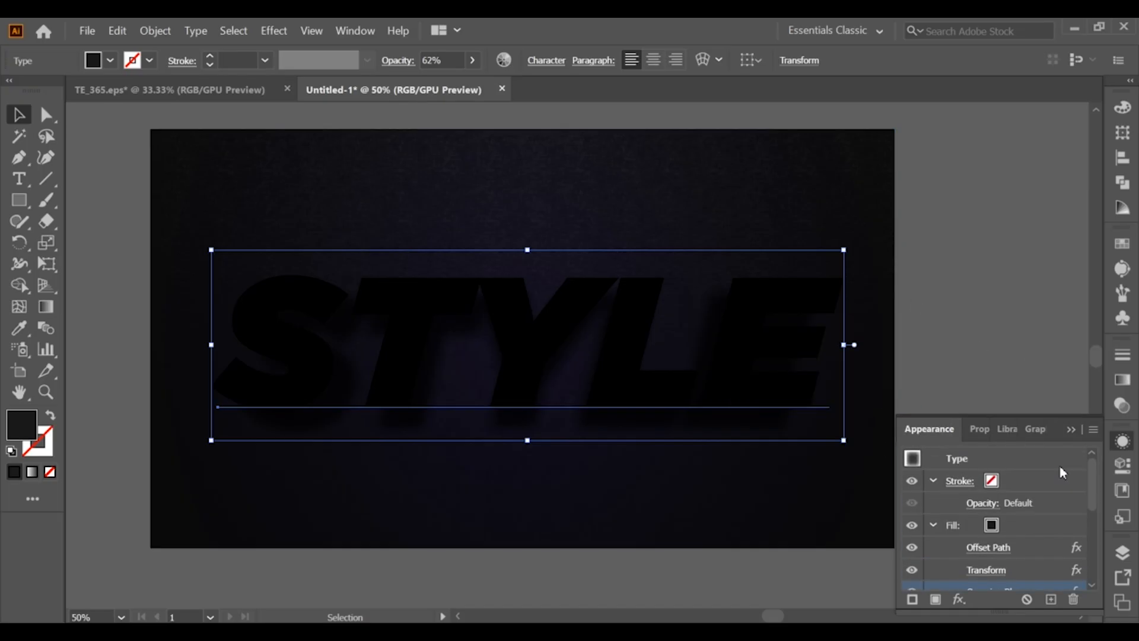
click(1018, 458)
click(914, 599)
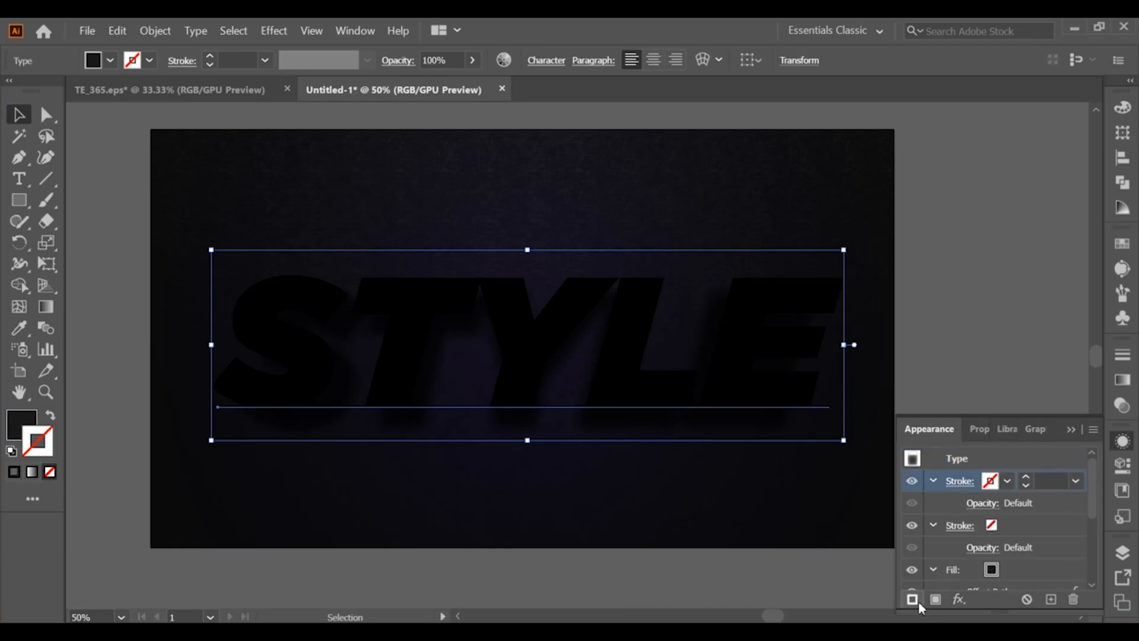
click(1007, 480)
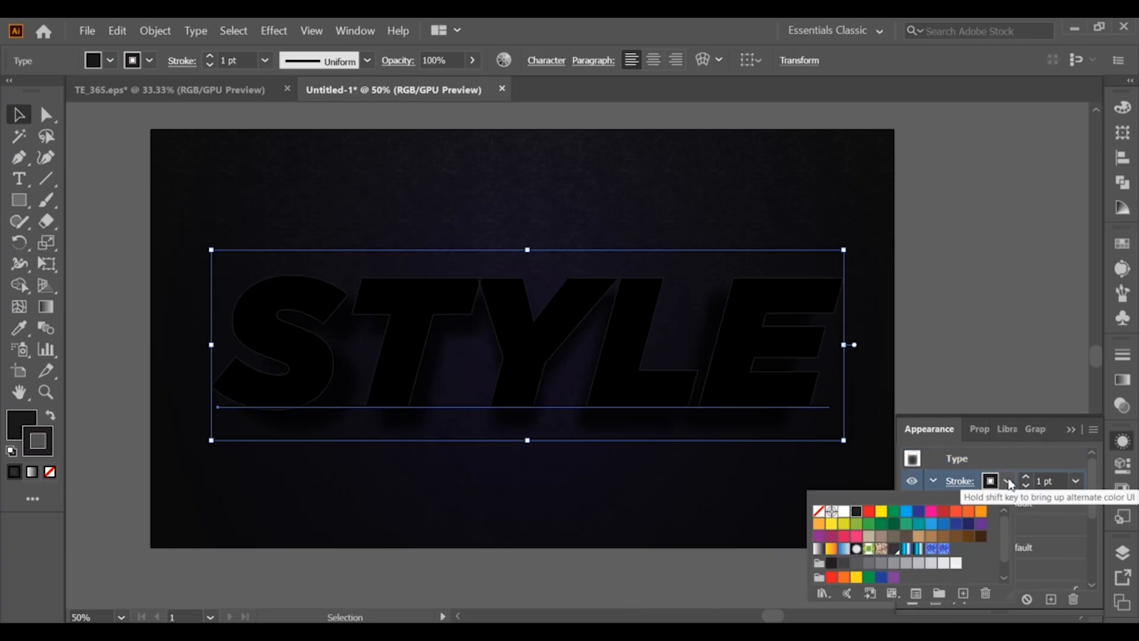
click(909, 549)
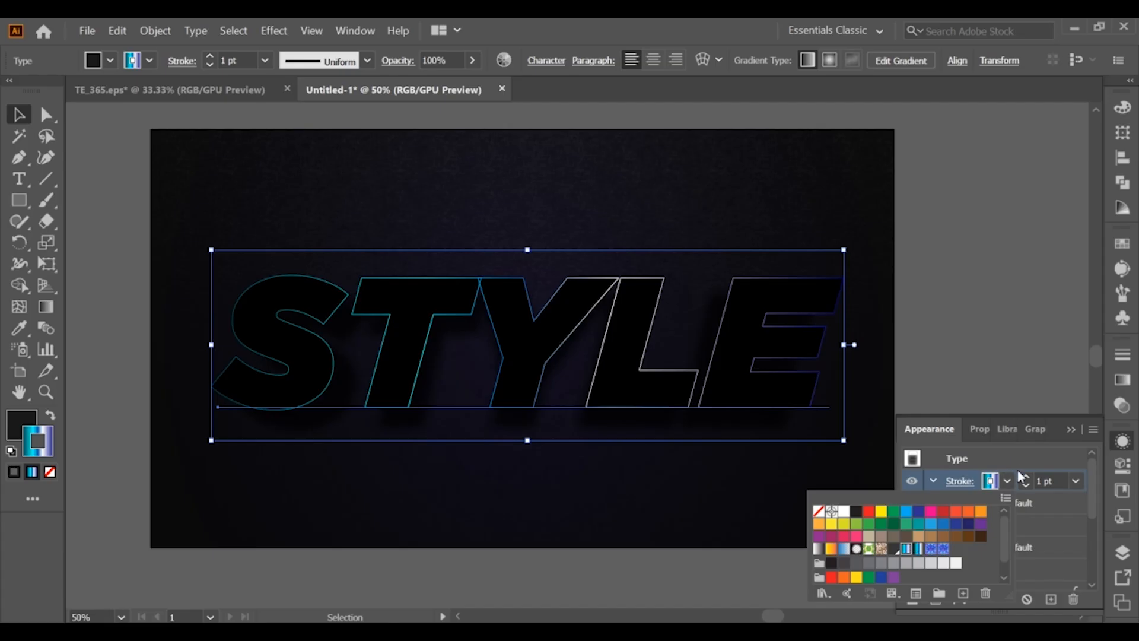
Step: Set the new gradient stroke's weight to 10.5641 pt
click(1037, 481)
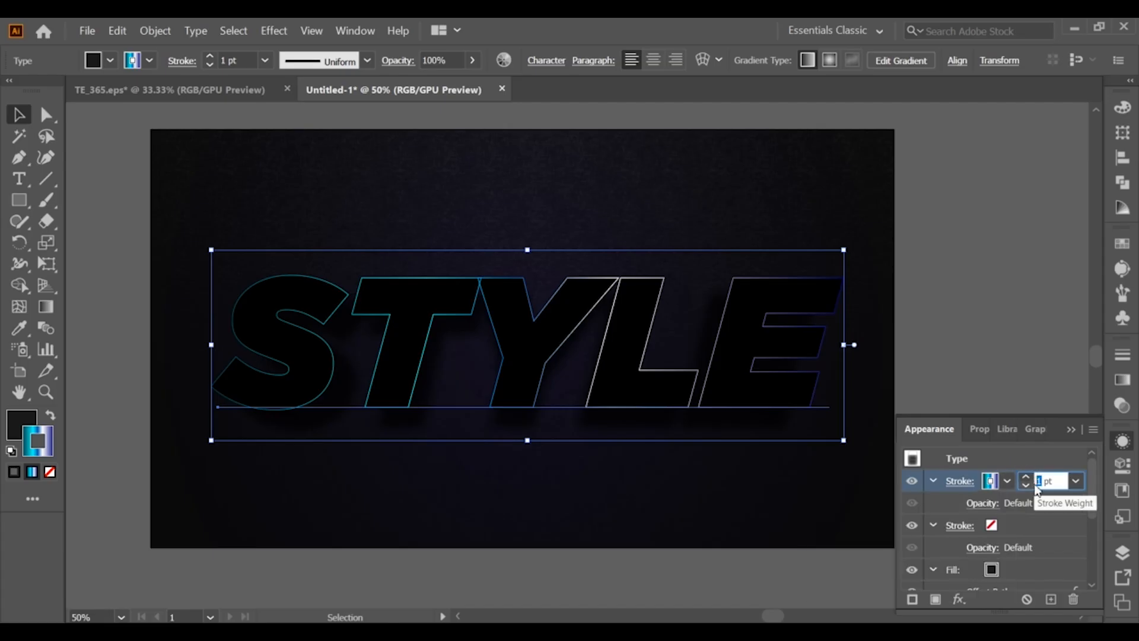
text(10.56)
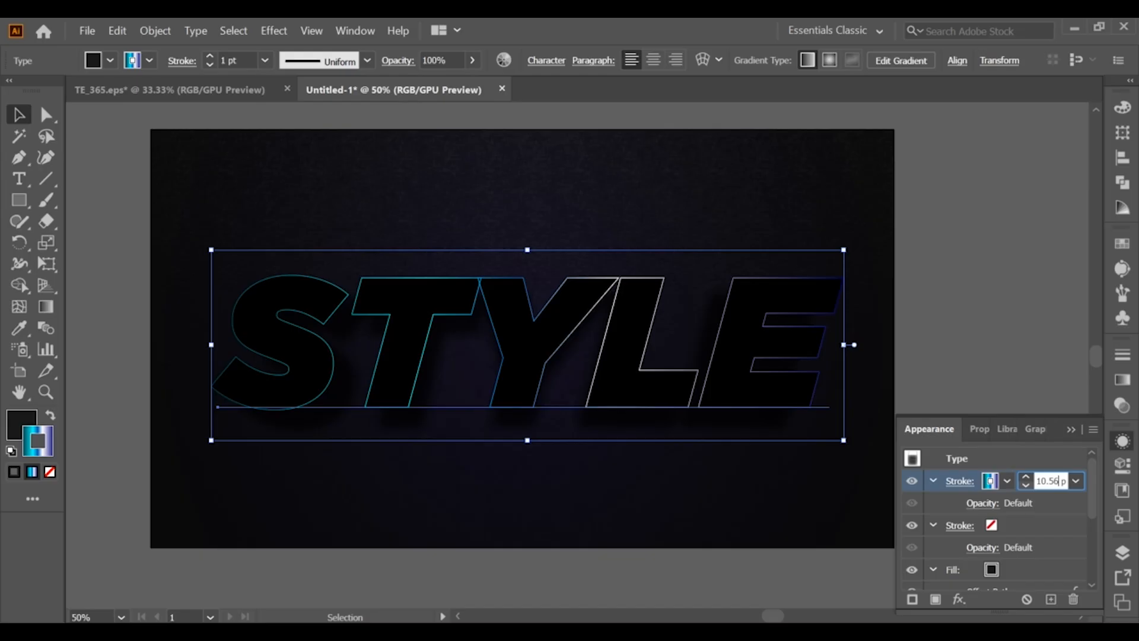
text(41)
click(1046, 468)
click(1030, 481)
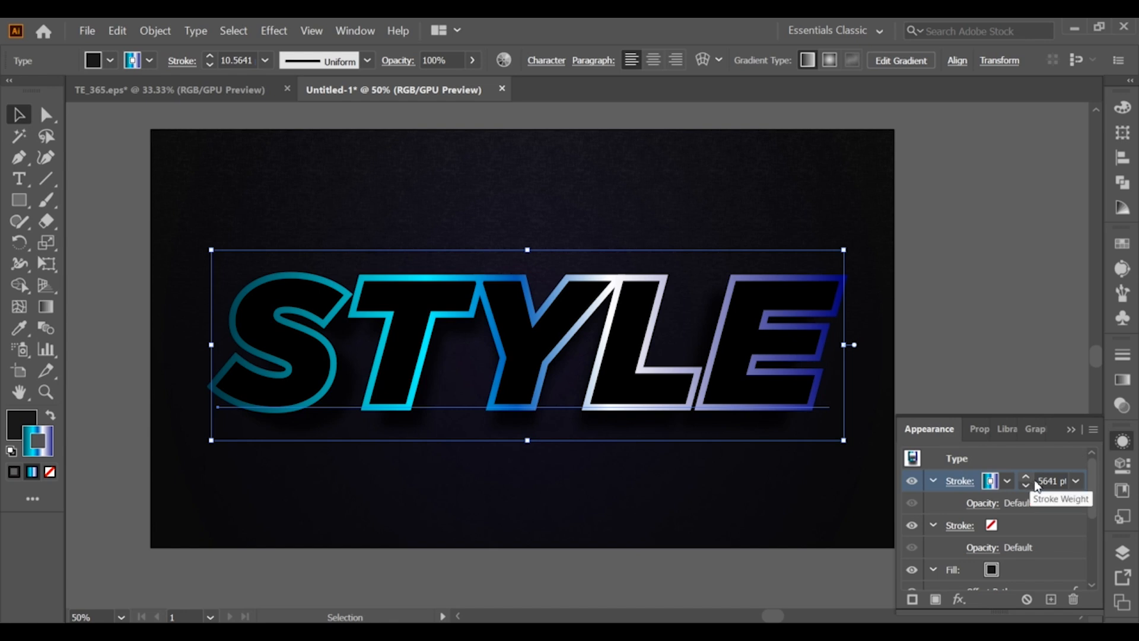
Step: Reduce the gradient stroke's weight to 8.5641 pt
click(1039, 481)
click(1040, 481)
key(Left)
key(Left)
key(Left)
key(Left)
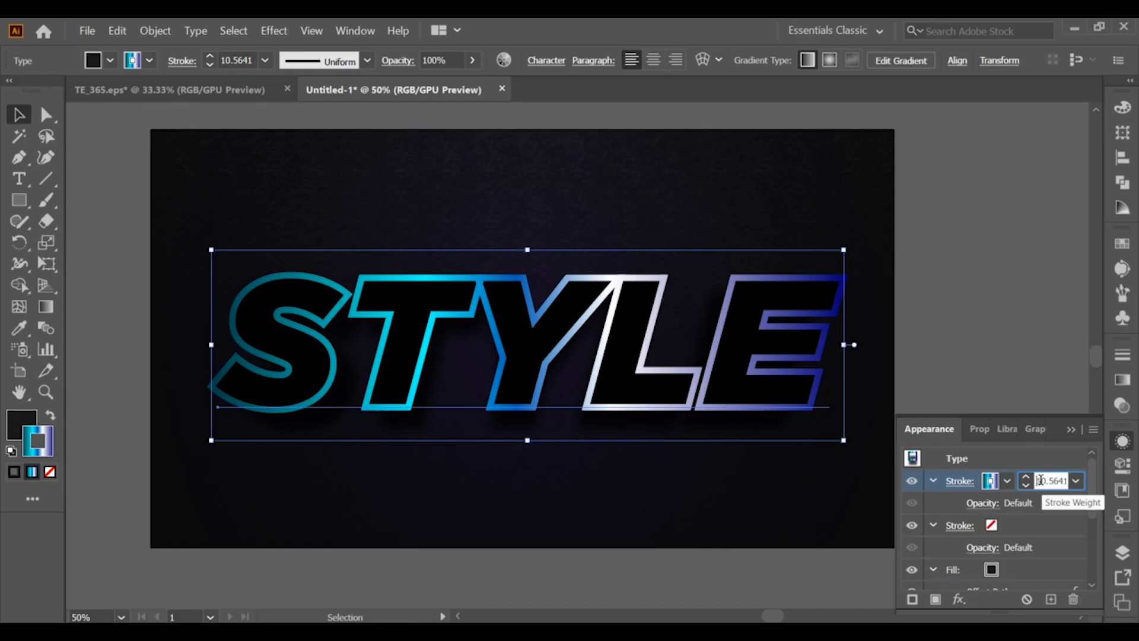
drag(1046, 480, 1035, 481)
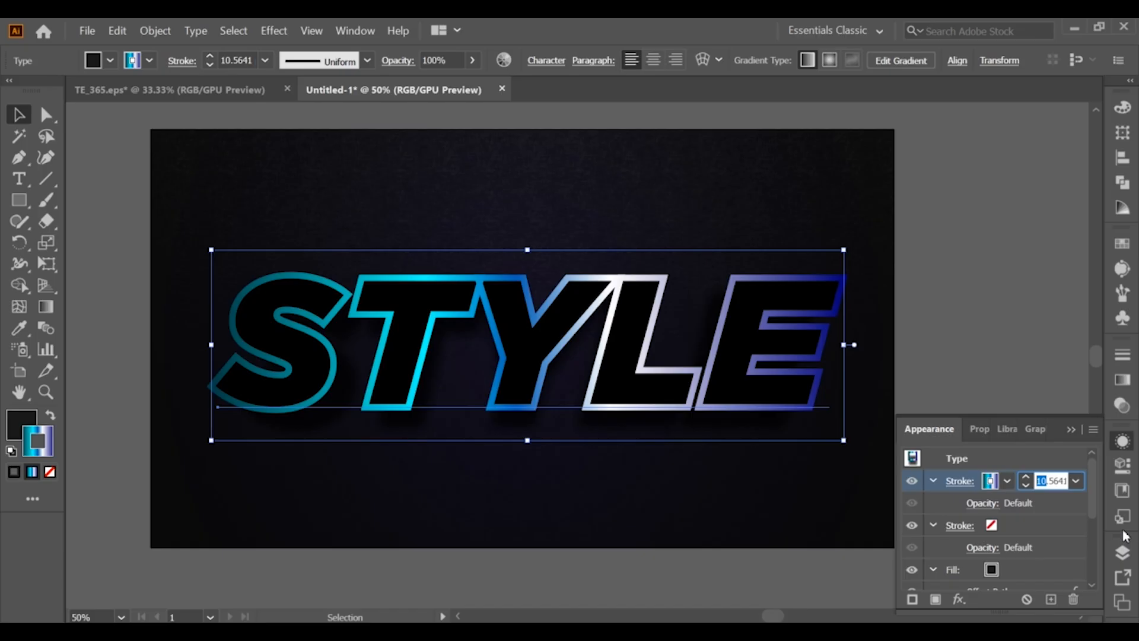
text(8)
click(1063, 503)
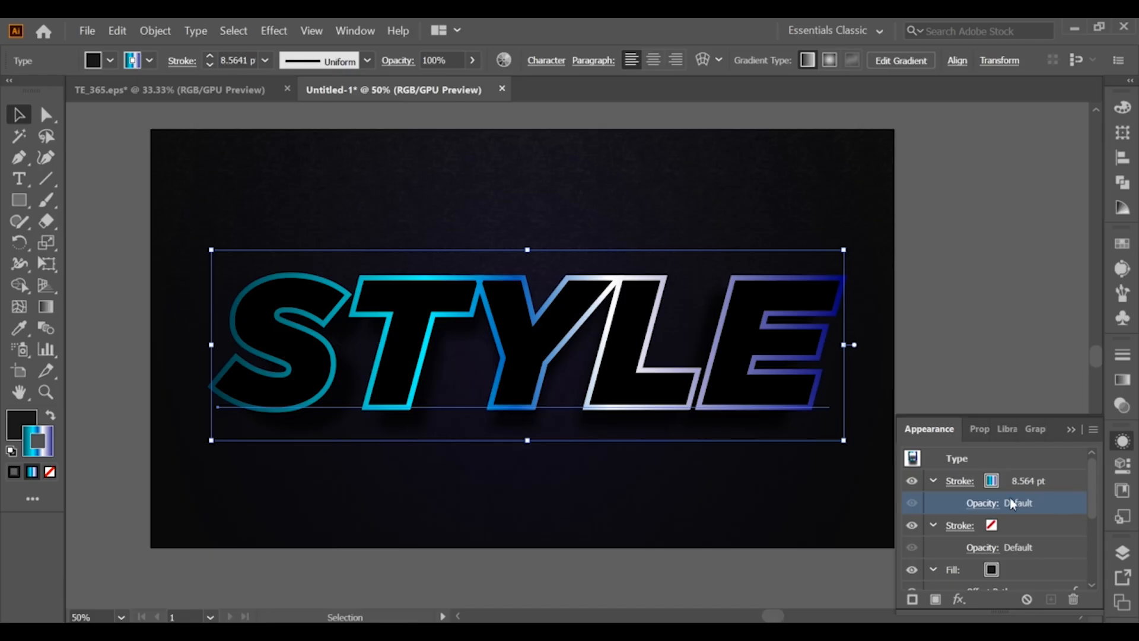
Step: Add a Transform effect to the gradient stroke with a horizontal scale of 99.8%
click(1035, 482)
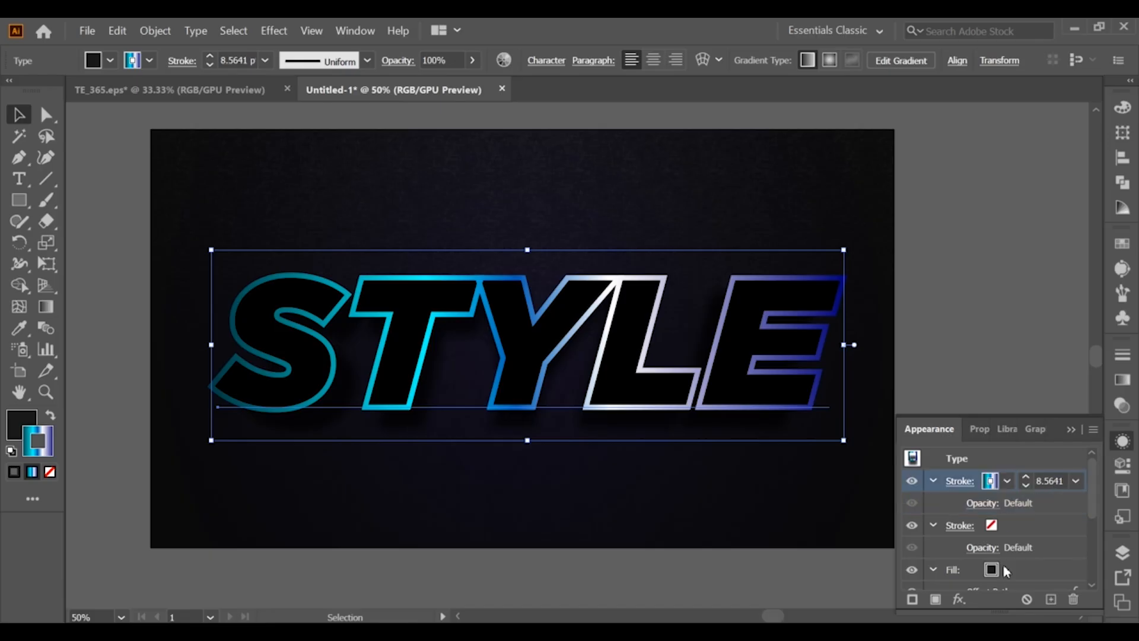
click(958, 600)
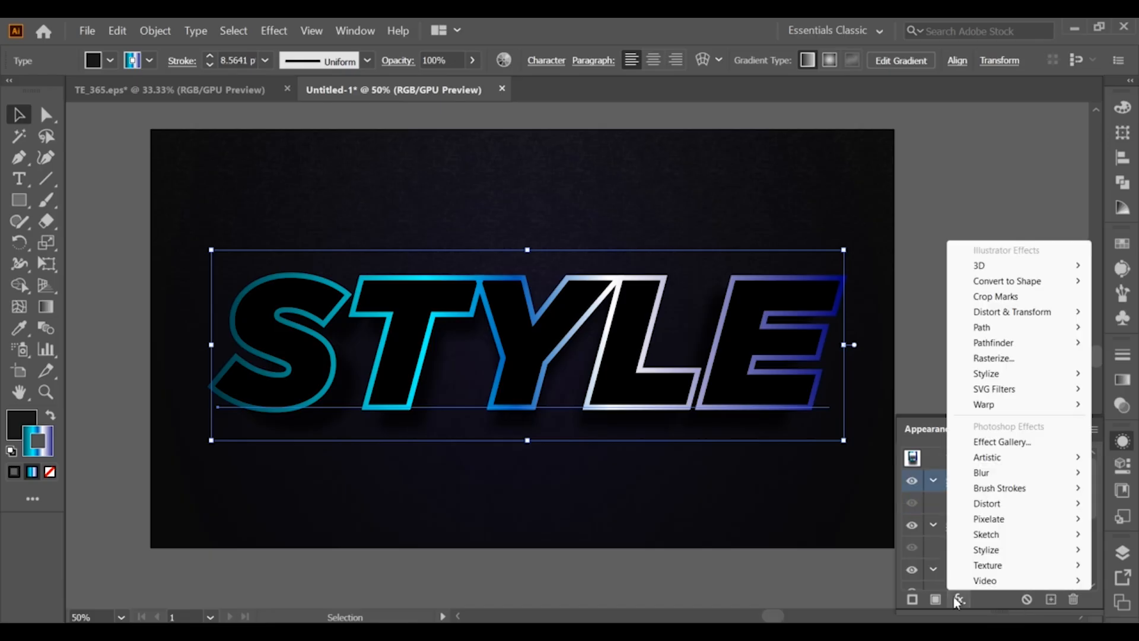
mouse_move(1008, 312)
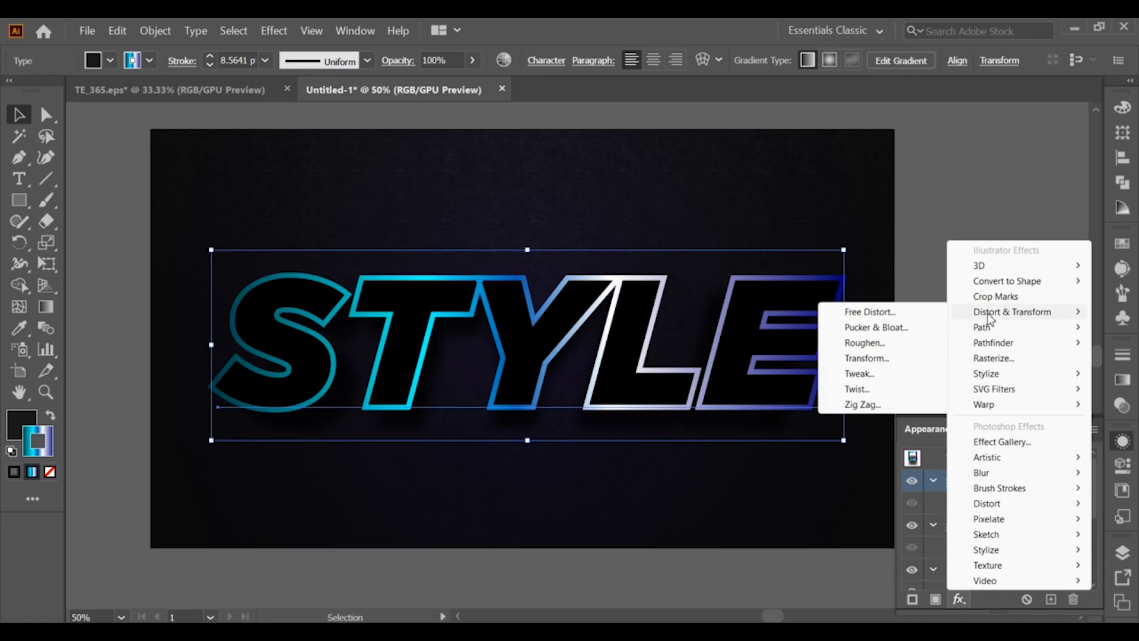
click(866, 357)
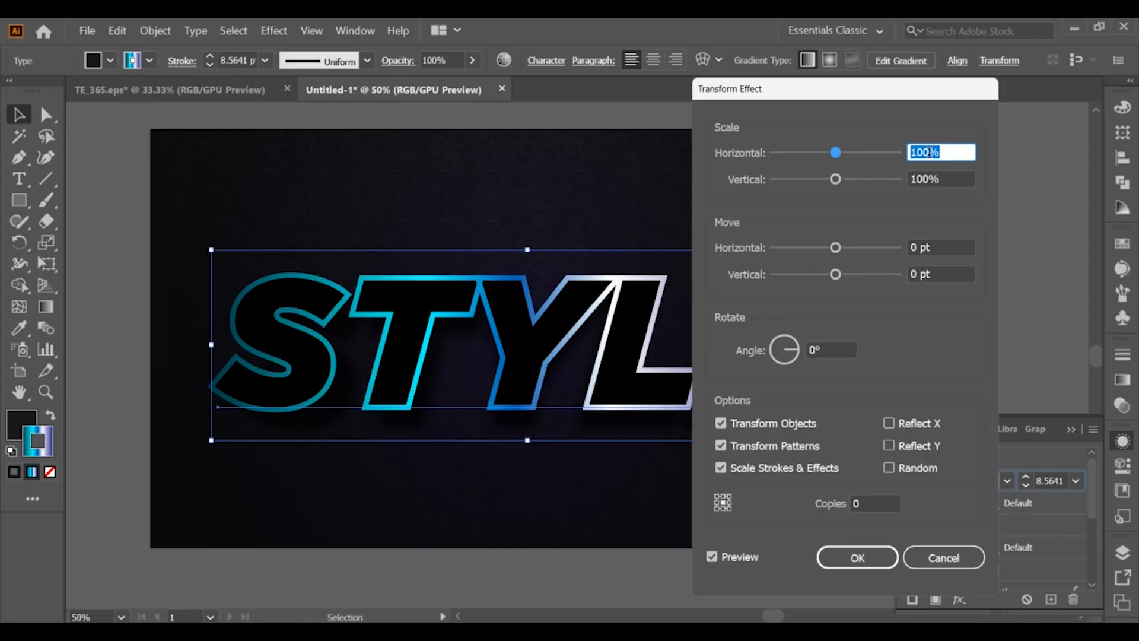
text(99.8)
click(921, 272)
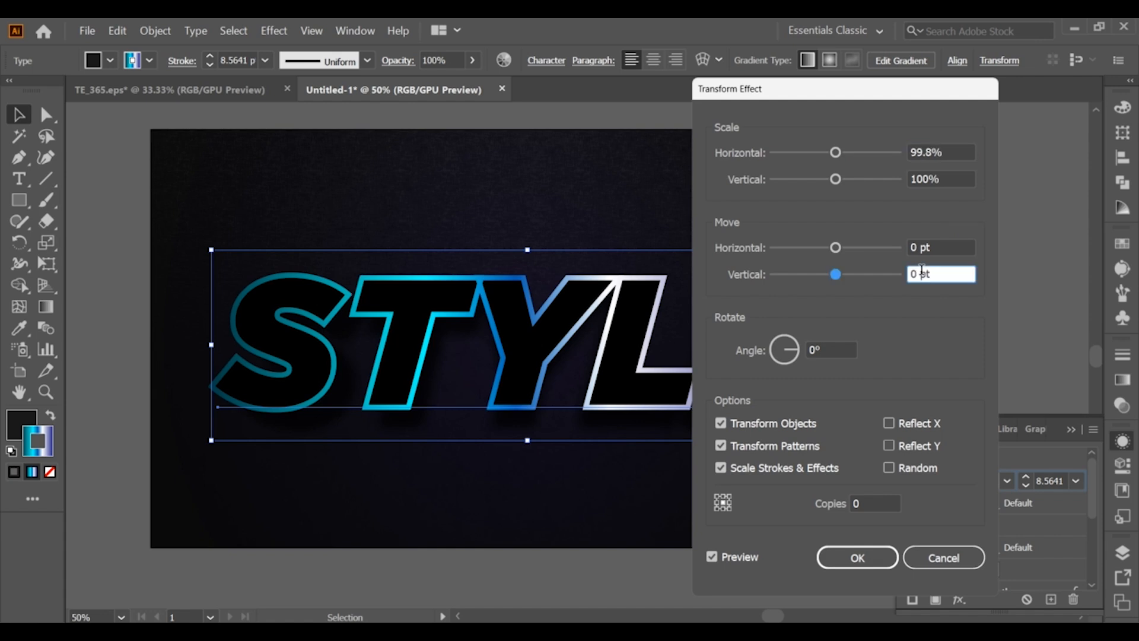
Step: Try other horizontal scale values in the Transform effect and return to 99.8%
click(921, 150)
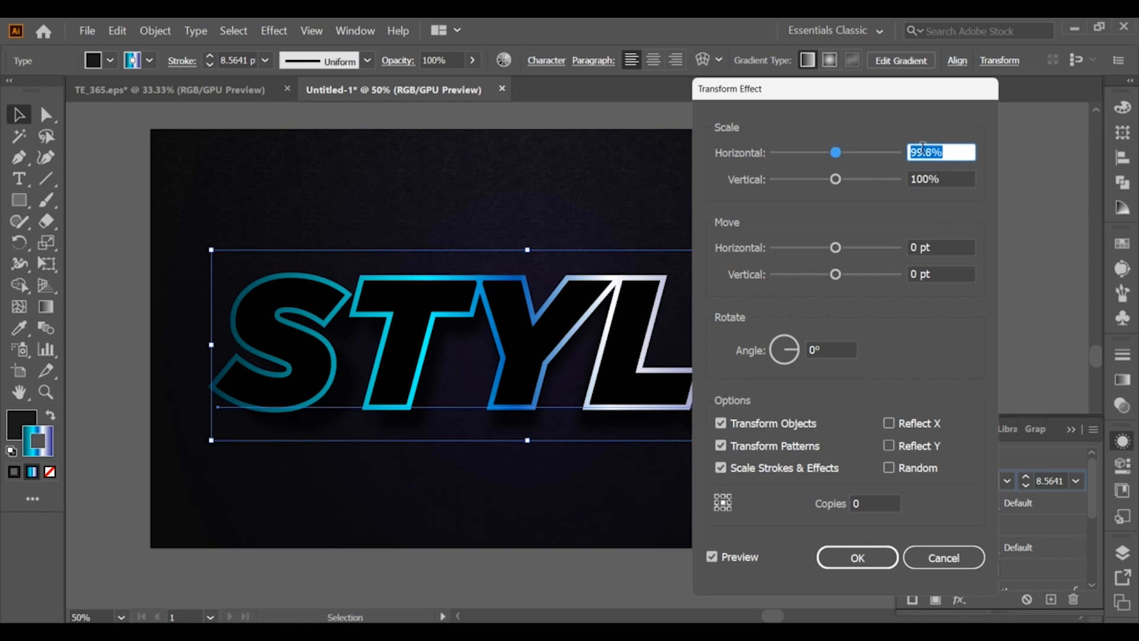
text(113)
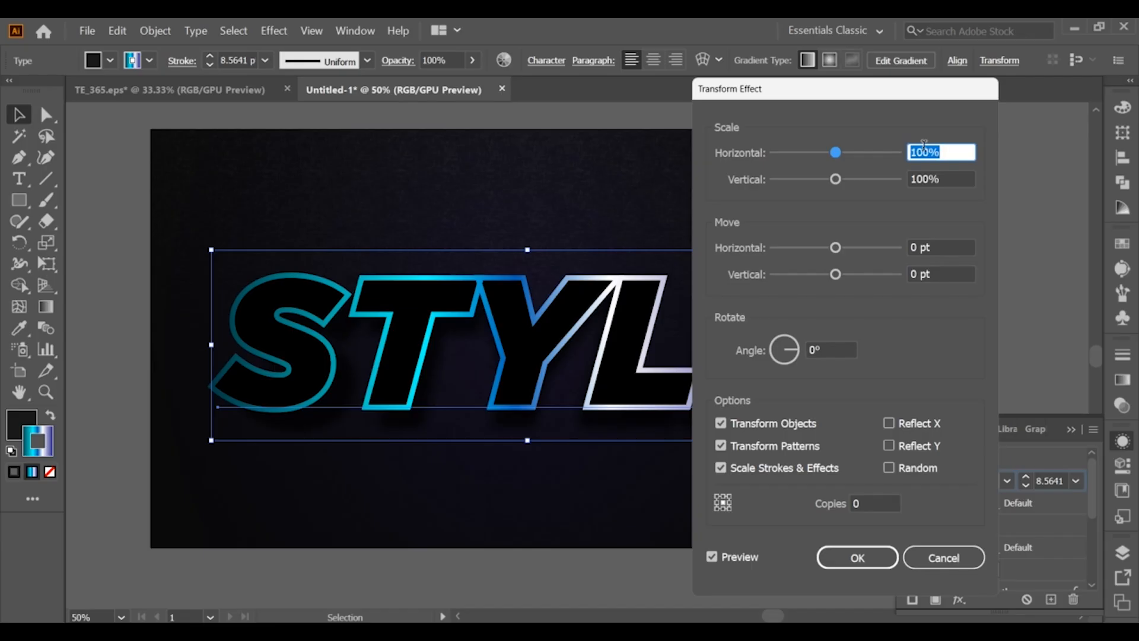
key(Down)
key(Down)
text(99)
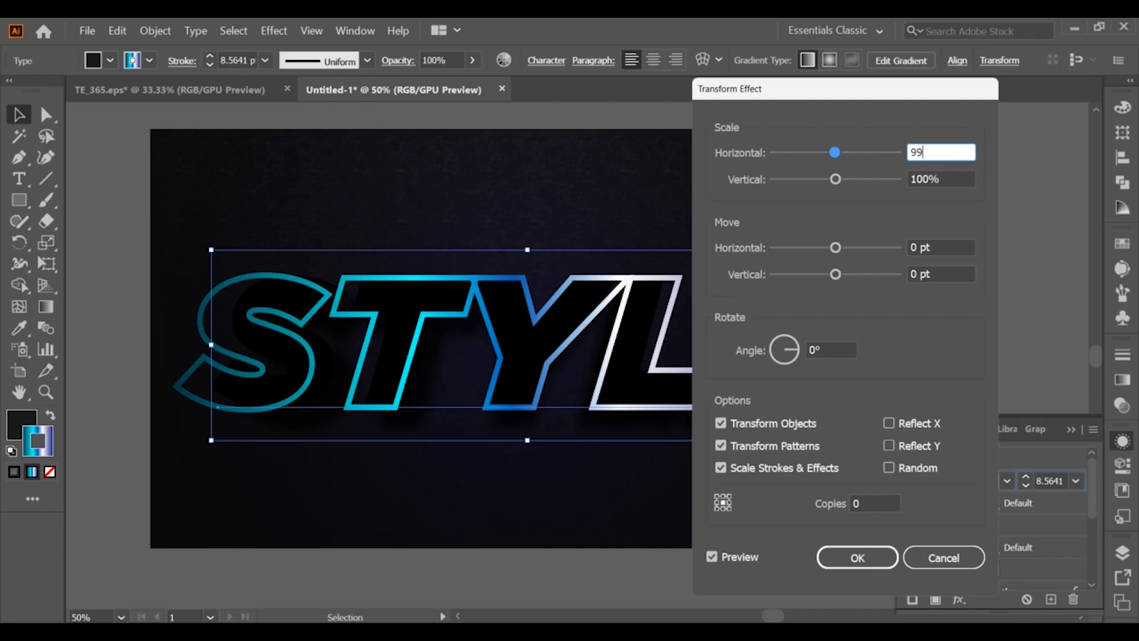
text(.8)
click(937, 176)
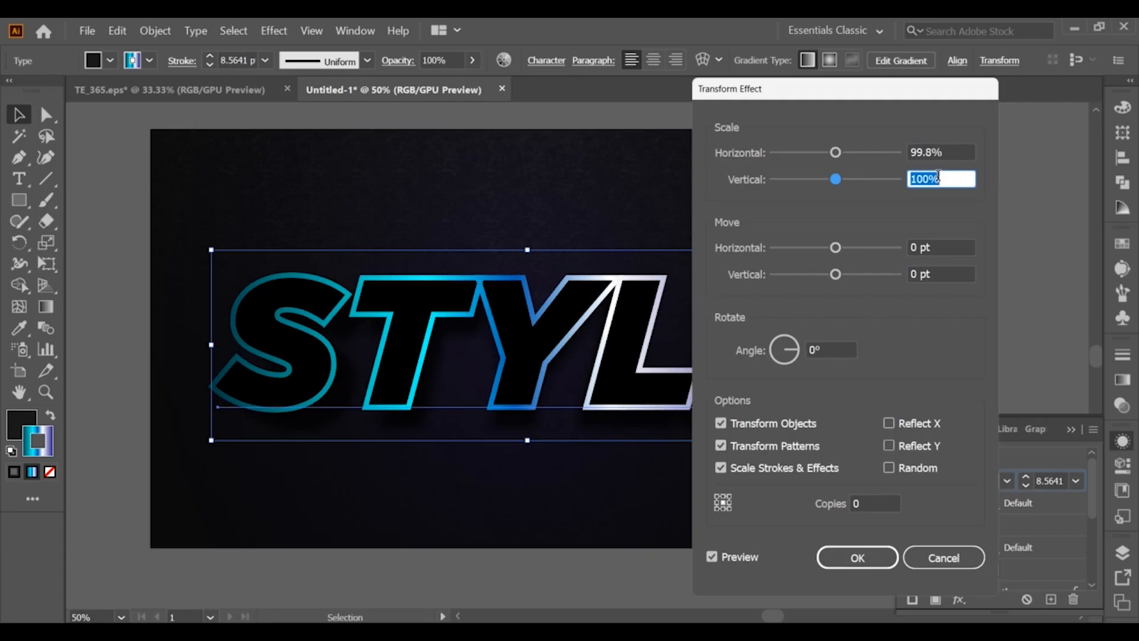
Step: Set the Transform effect's vertical move to 0.3313 pt with 25 copies and apply it to the gradient stroke
double_click(915, 273)
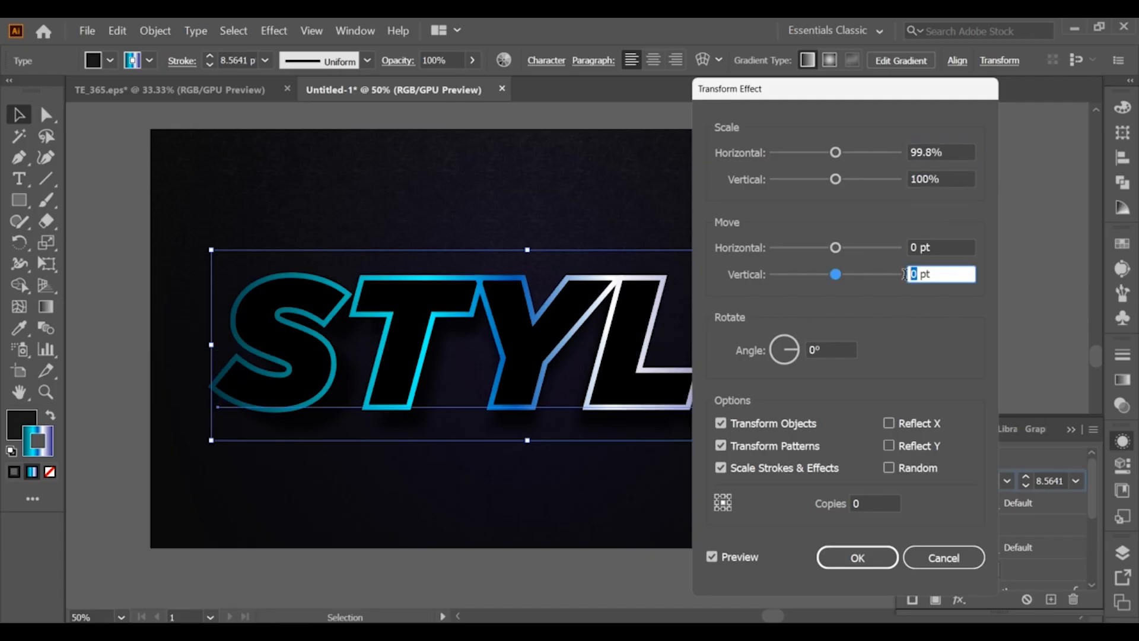
text(0.3313)
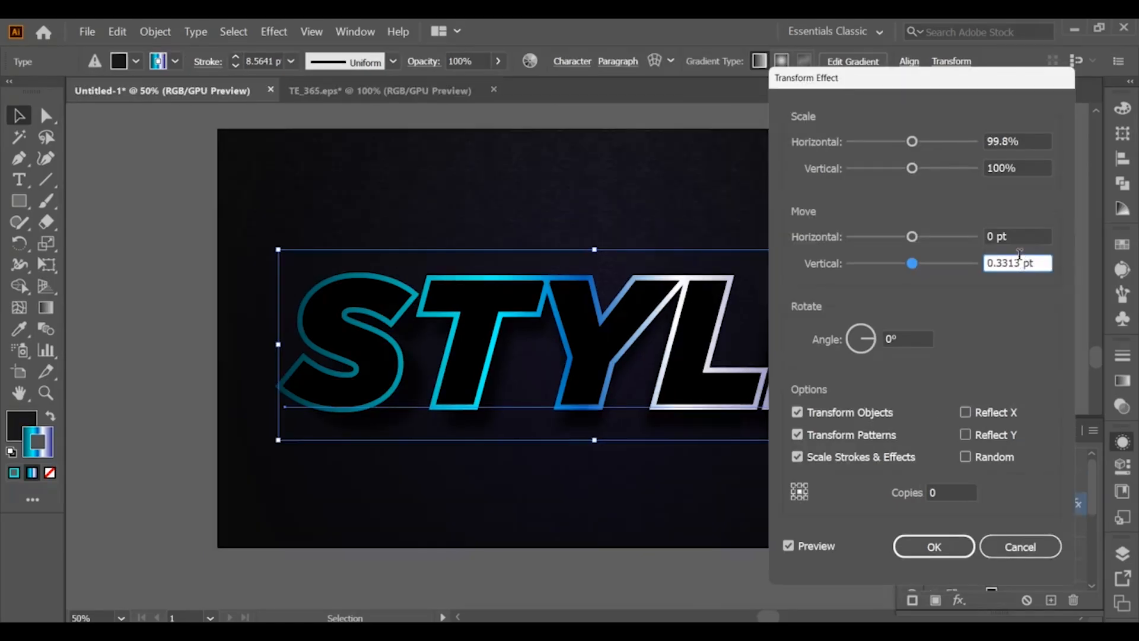
click(940, 489)
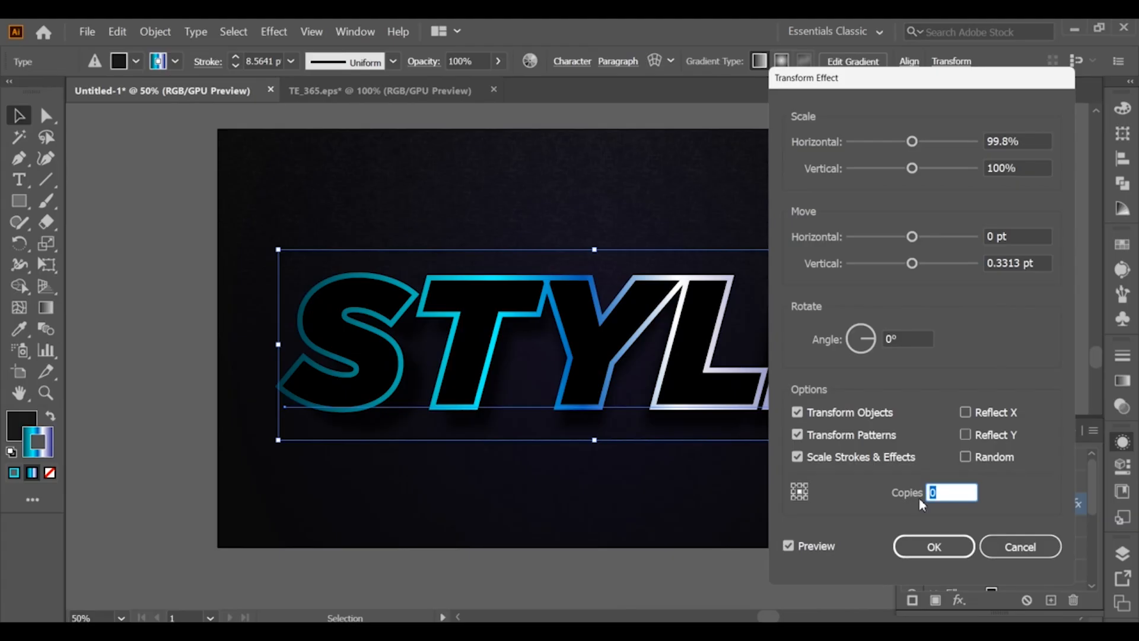
text(25)
click(992, 263)
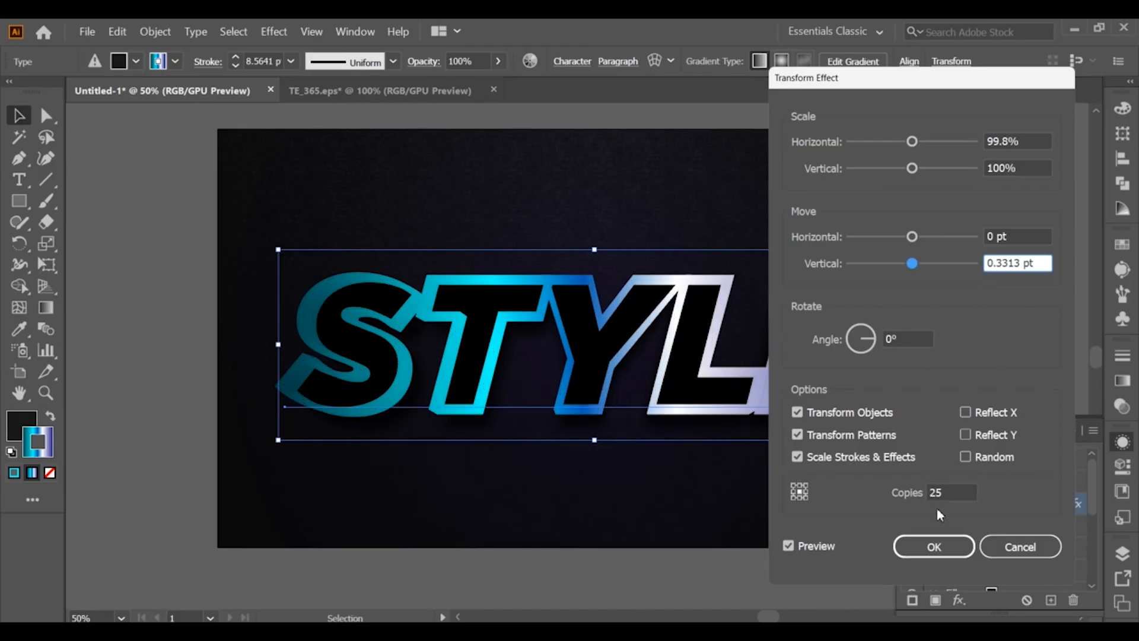
click(967, 546)
Step: Apply the gradient across the width of the transformed stroke
click(1032, 482)
click(1075, 482)
click(1075, 481)
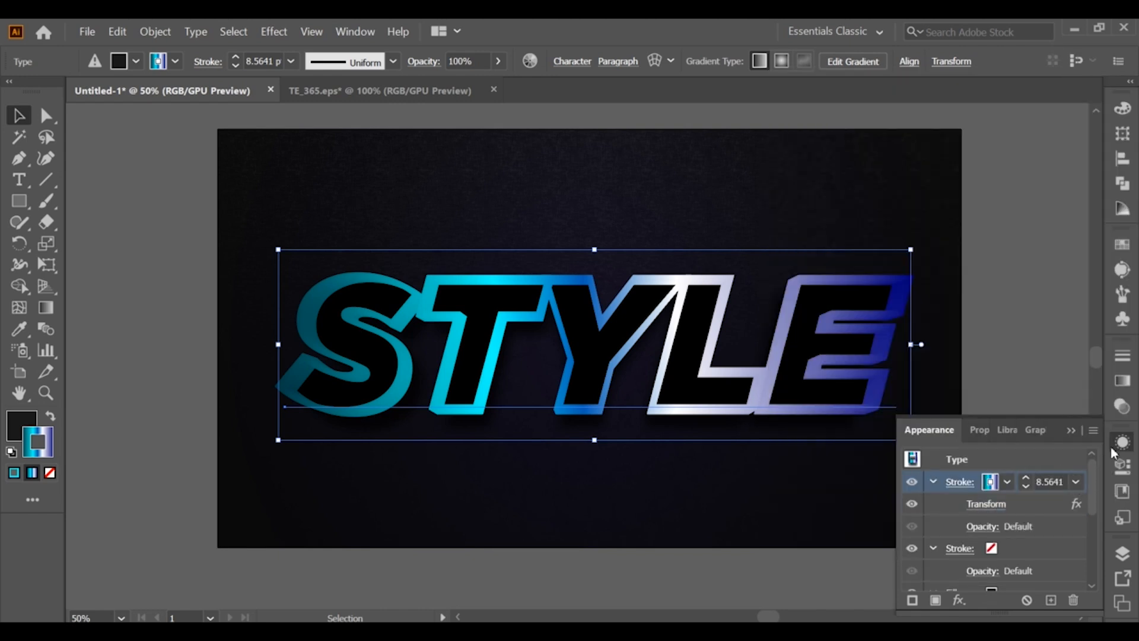
click(1123, 380)
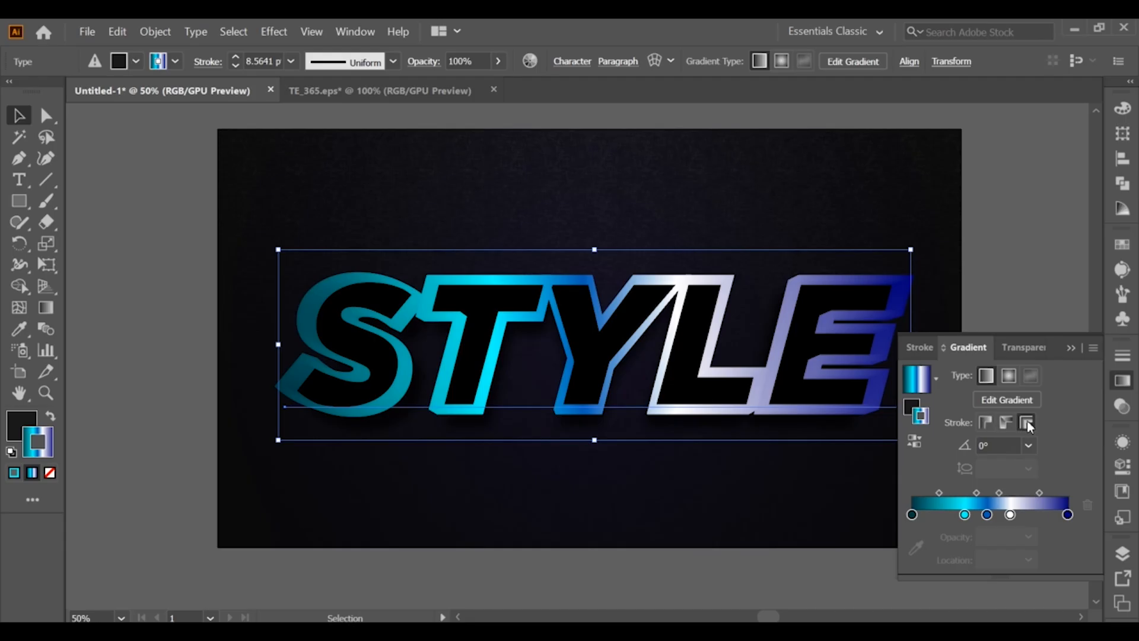
click(1026, 422)
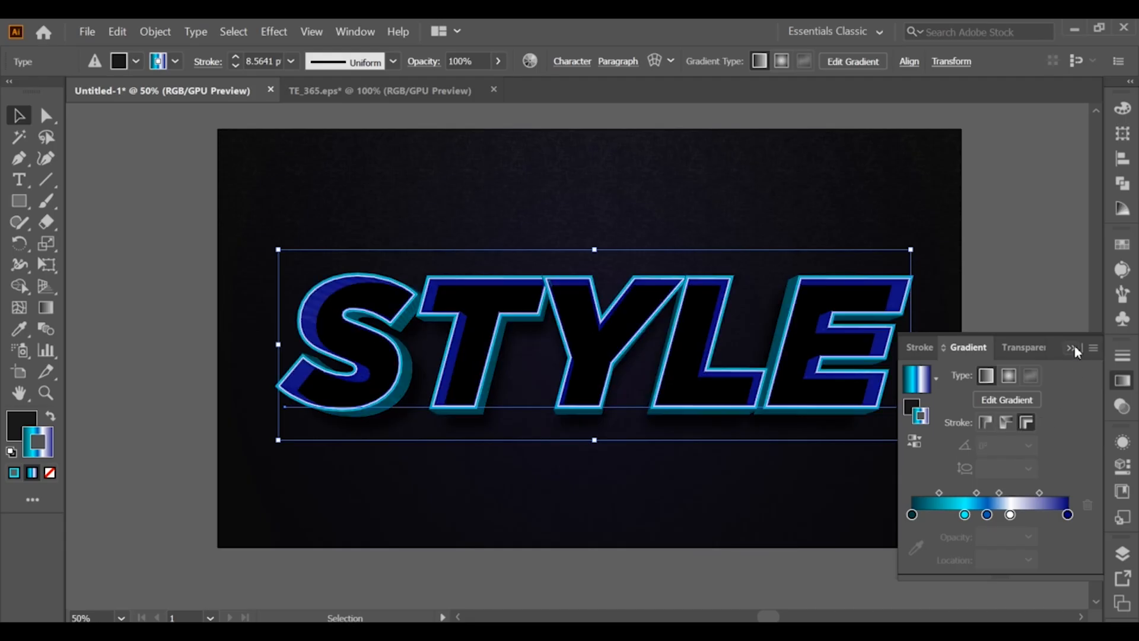
Step: Set the transformed gradient stroke's weight to 16.5641 pt
click(1122, 444)
click(1050, 482)
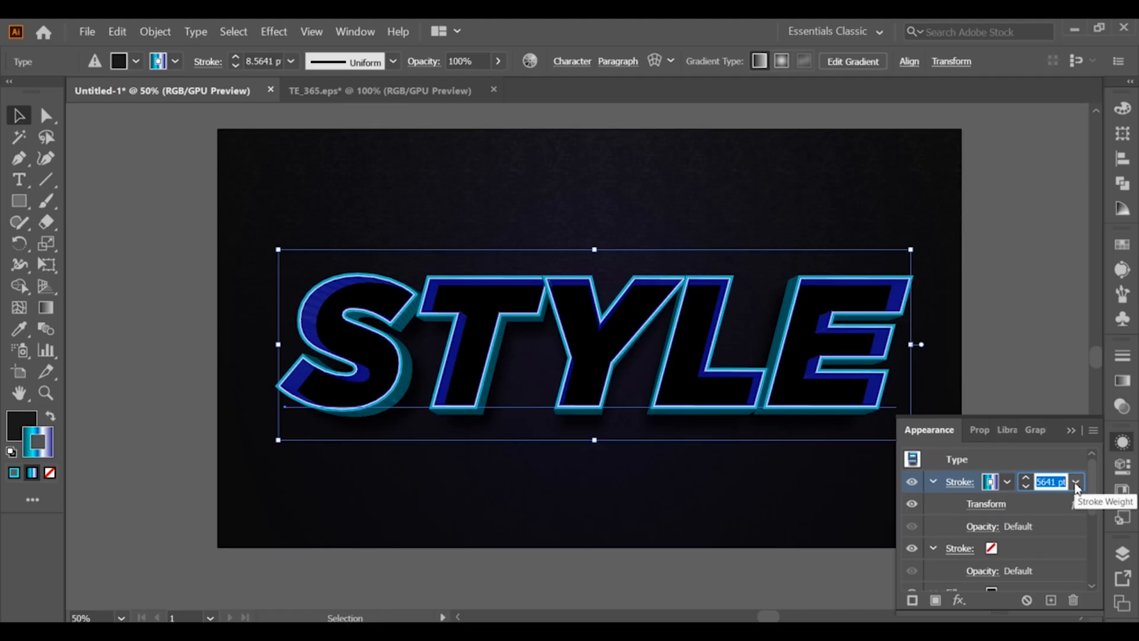
text(16.56)
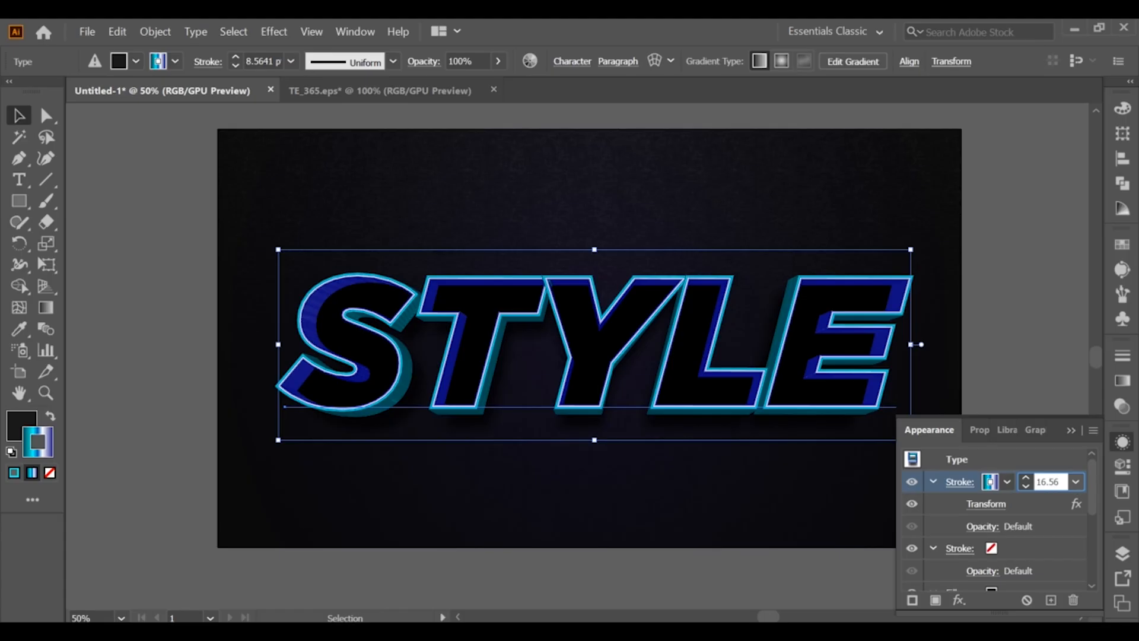
text(05641)
key(Return)
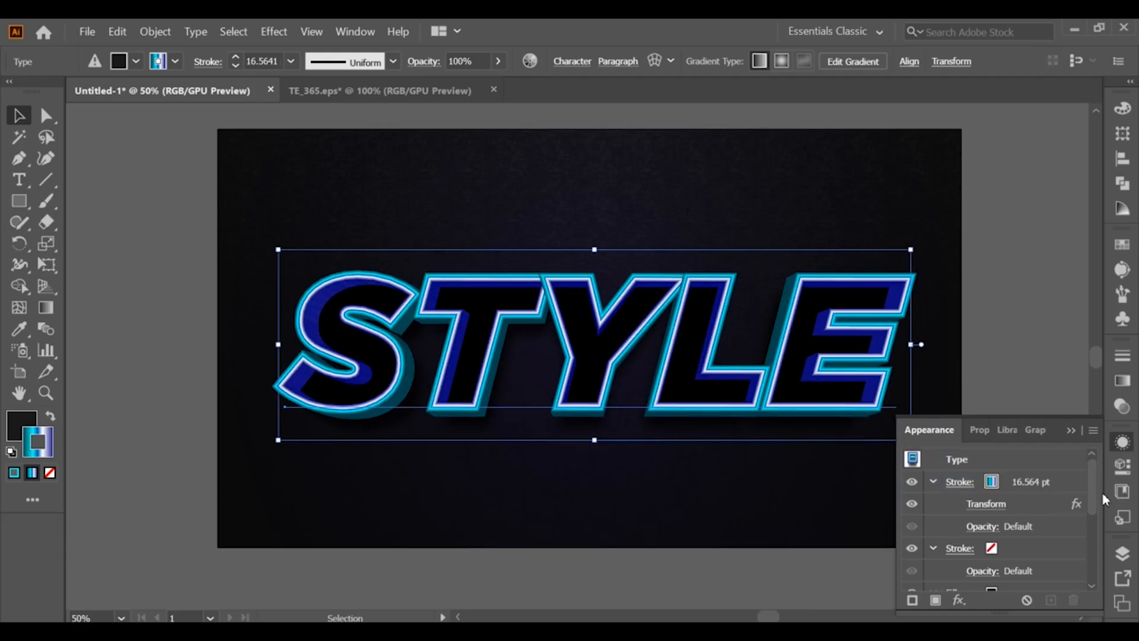
Step: Add another stroke on top and colour it with the cyan, blue and white gradient swatch that has black ends
mouse_move(1091, 488)
mouse_down()
mouse_move(1090, 546)
mouse_move(1094, 463)
mouse_up()
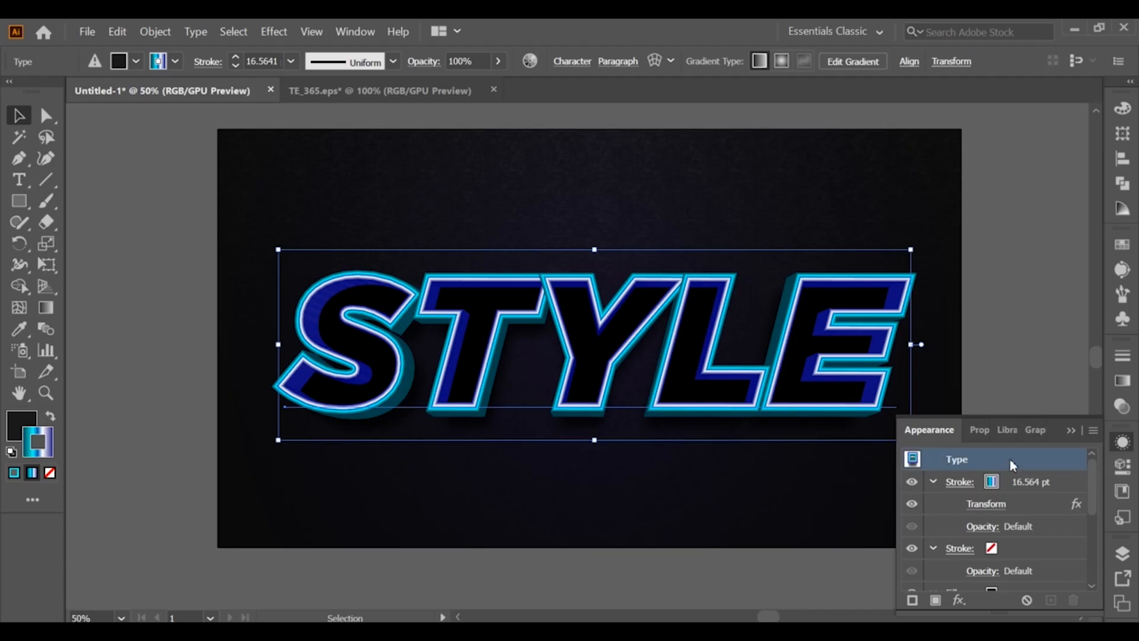
click(912, 600)
click(1007, 482)
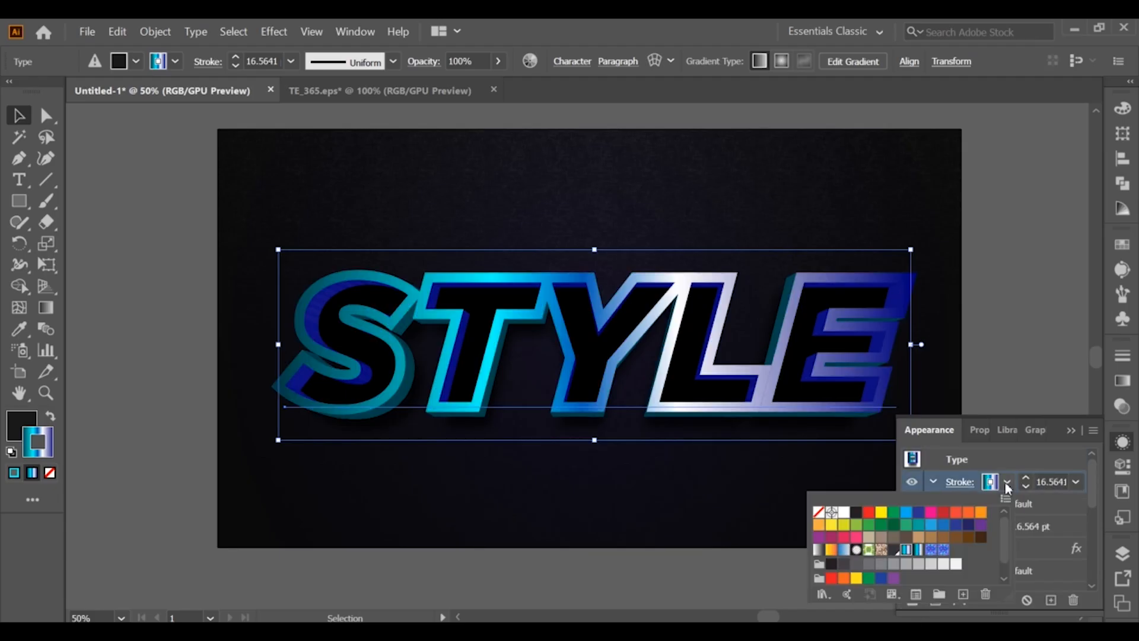
click(920, 550)
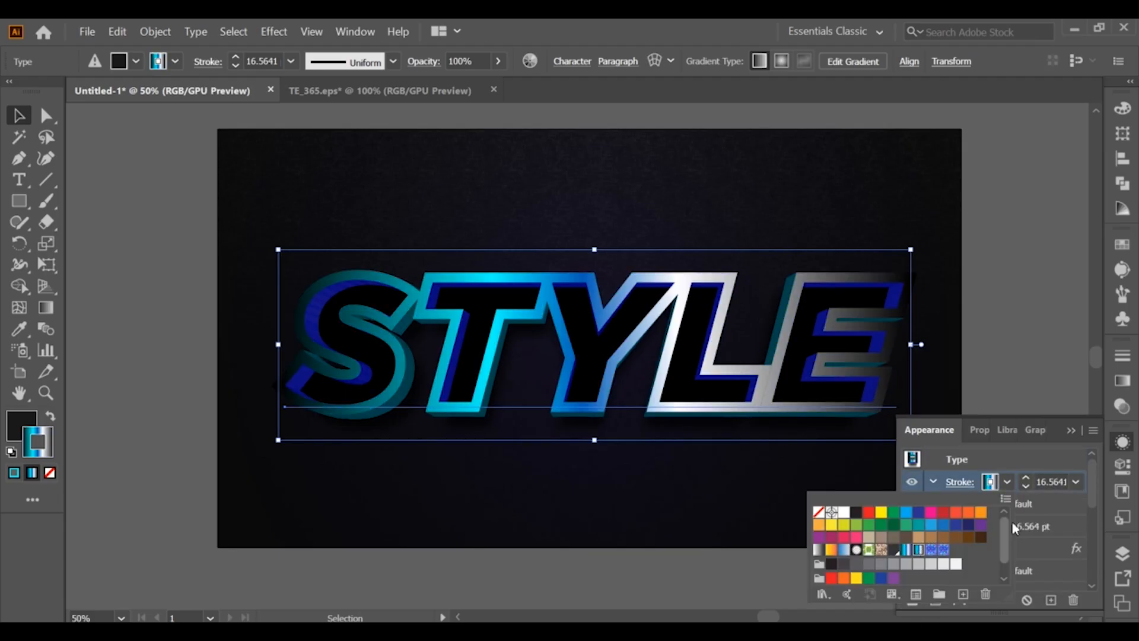
Step: Apply the black-ended gradient across the width of the topmost stroke
click(1050, 481)
click(1050, 481)
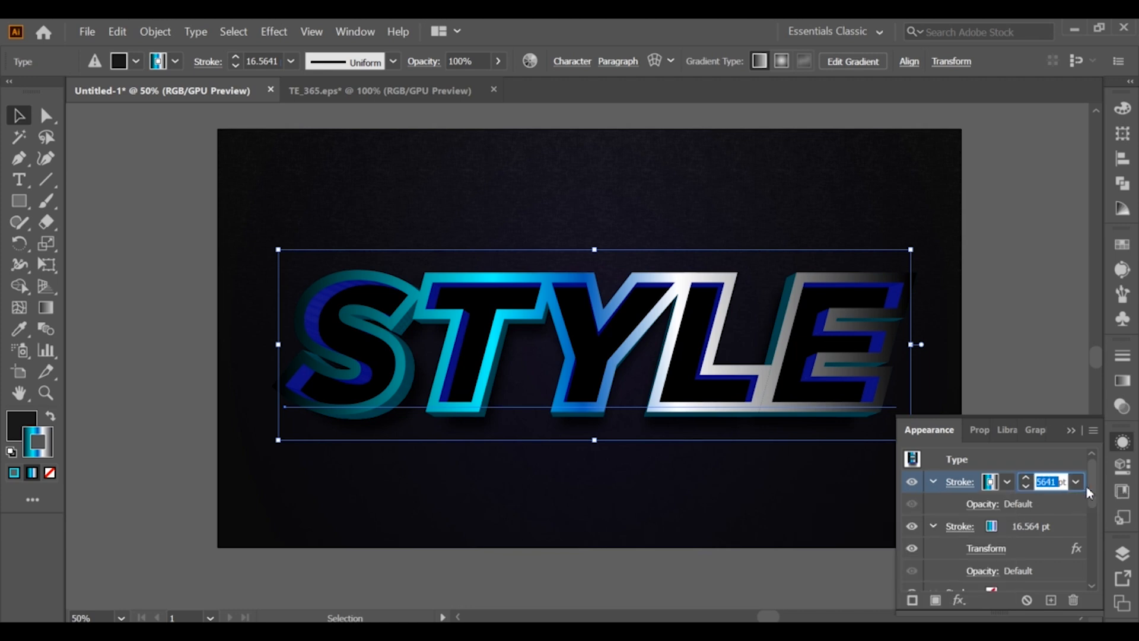
click(1123, 381)
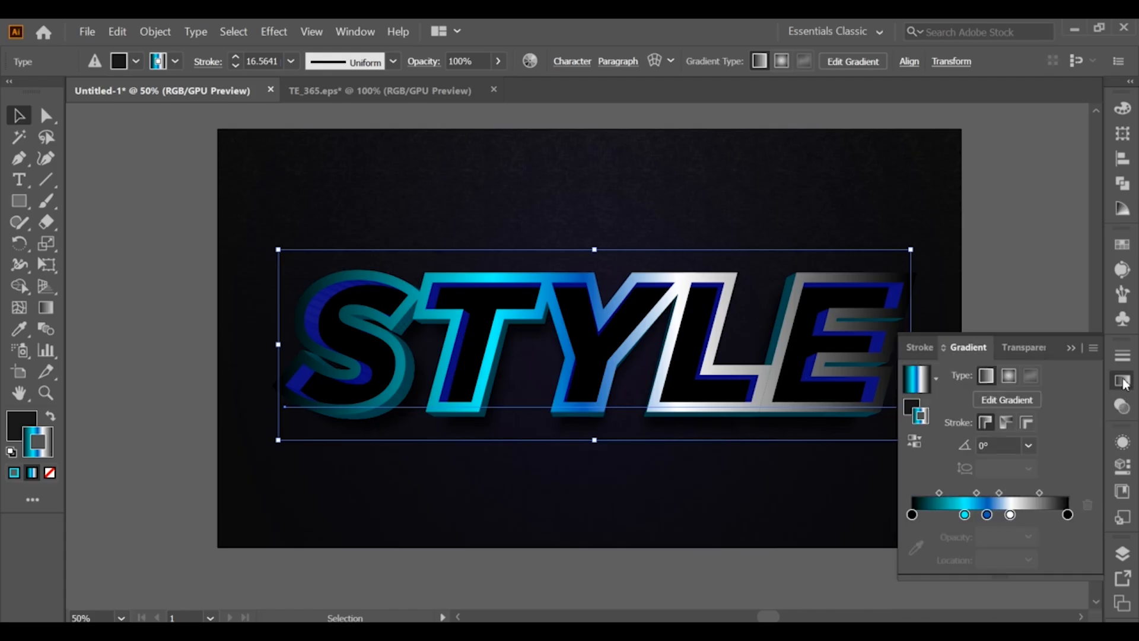
click(1028, 423)
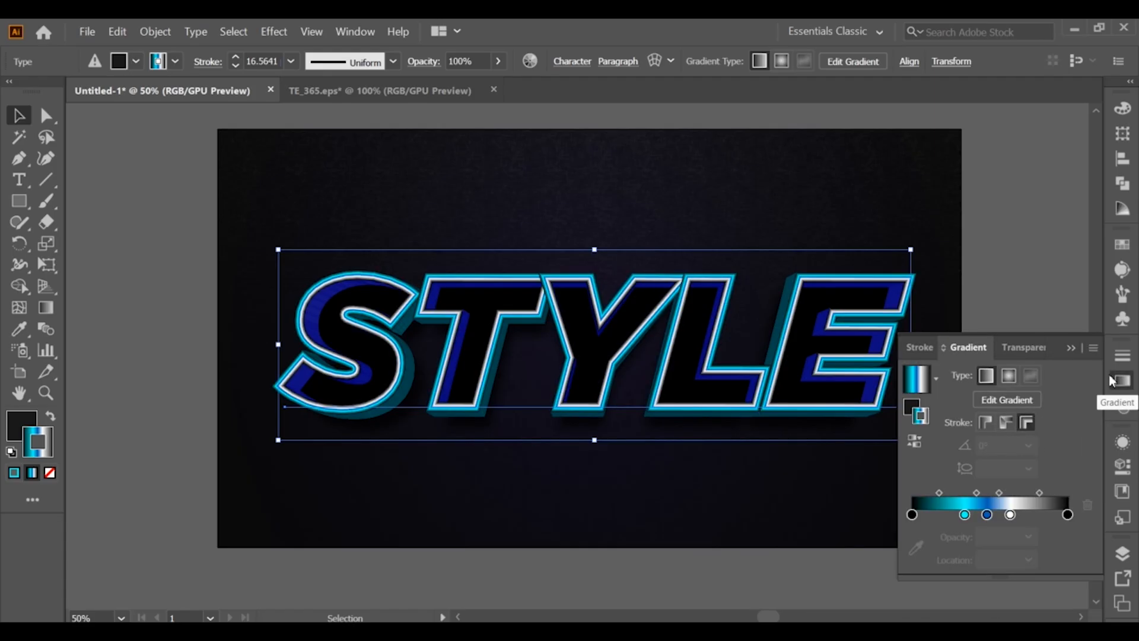
Step: Add a new fill above the text's strokes and apply New Pattern Swatch 2, the marbled blue pattern, to it
click(1122, 442)
mouse_move(1092, 462)
mouse_down()
mouse_move(1094, 567)
mouse_move(1093, 463)
mouse_up()
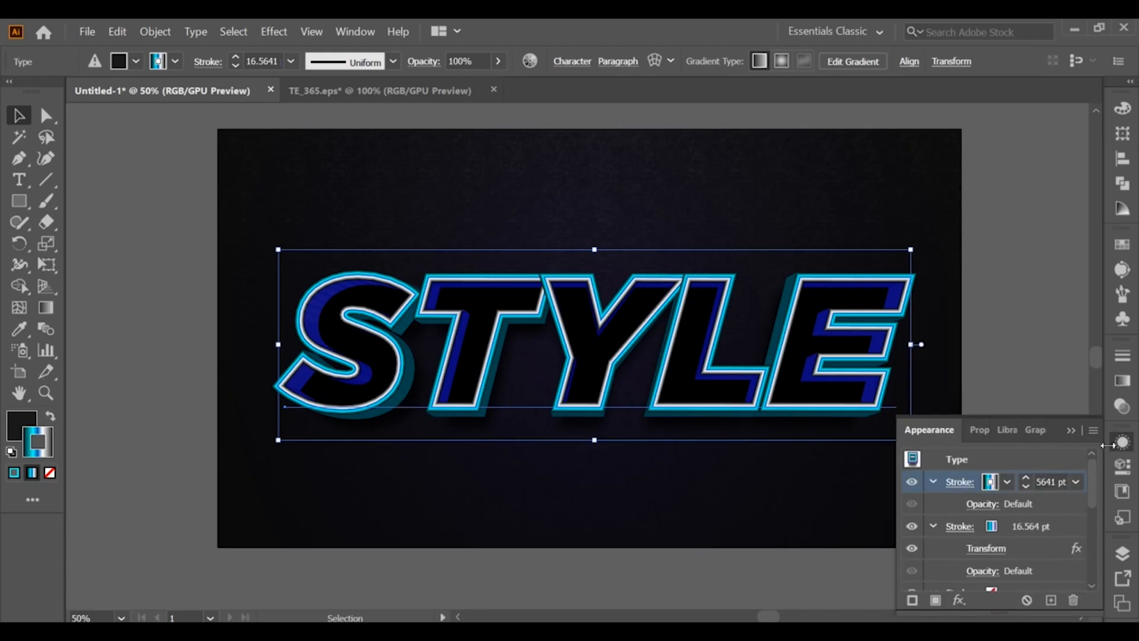
click(998, 458)
click(934, 600)
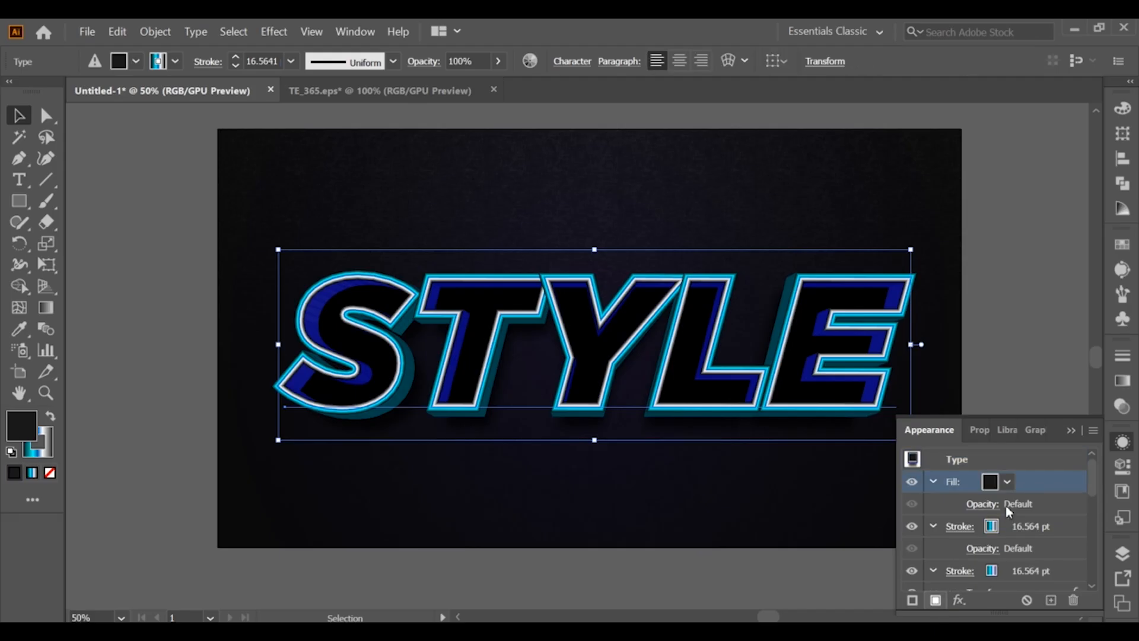
click(1009, 482)
click(929, 552)
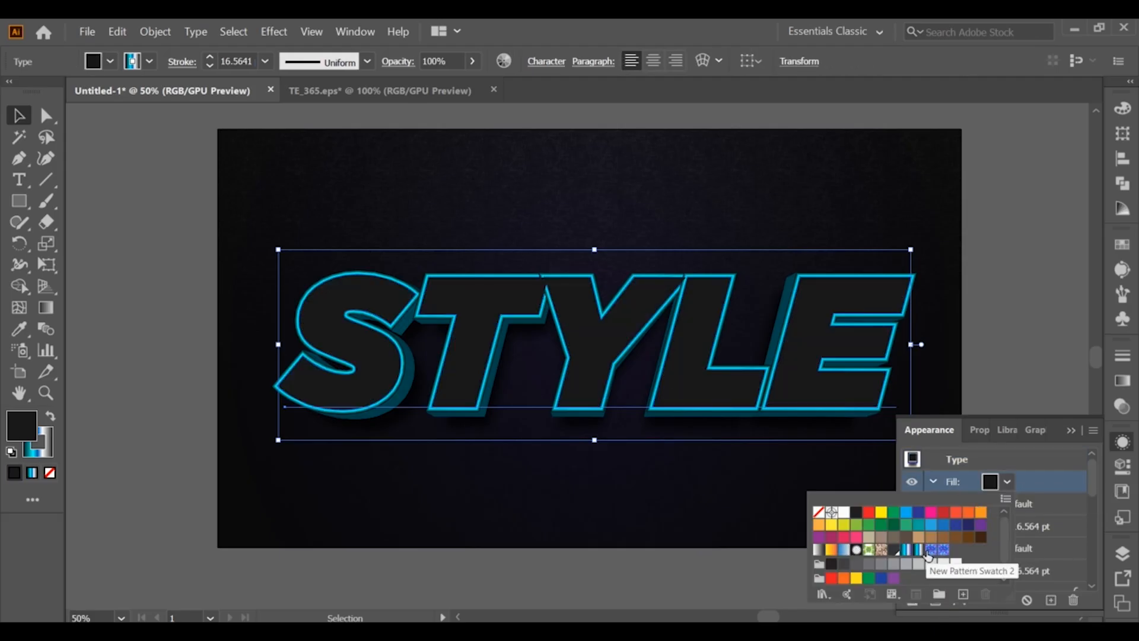
click(1040, 482)
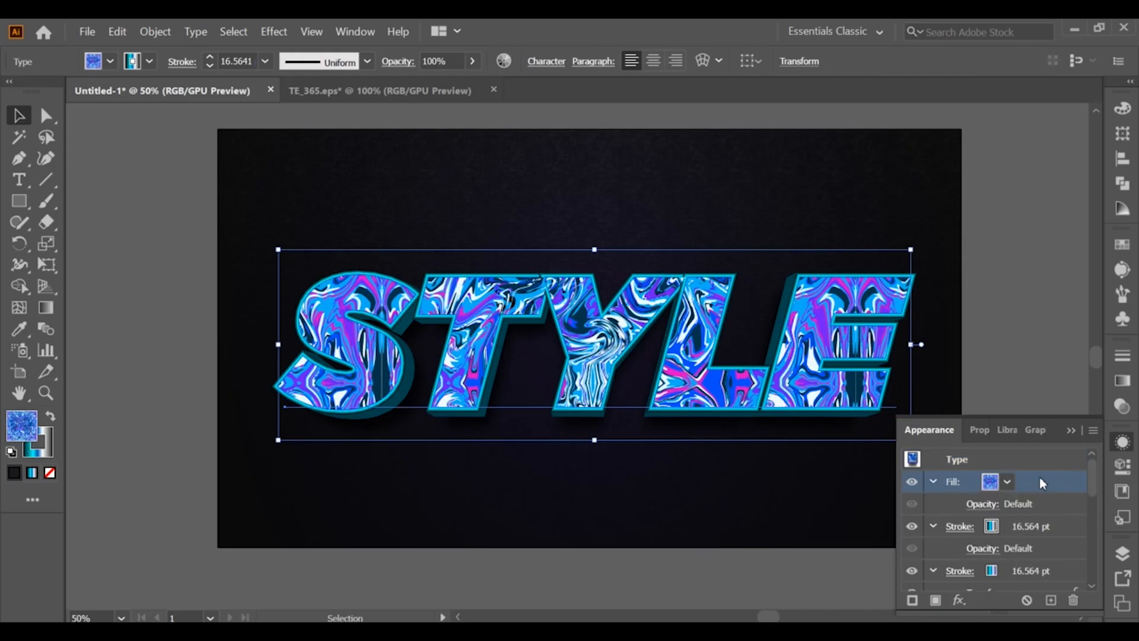
Step: Apply an Inner Glow to the pattern fill: black, Normal mode, 75% opacity, 14.3555 pt blur, from the edge
click(959, 600)
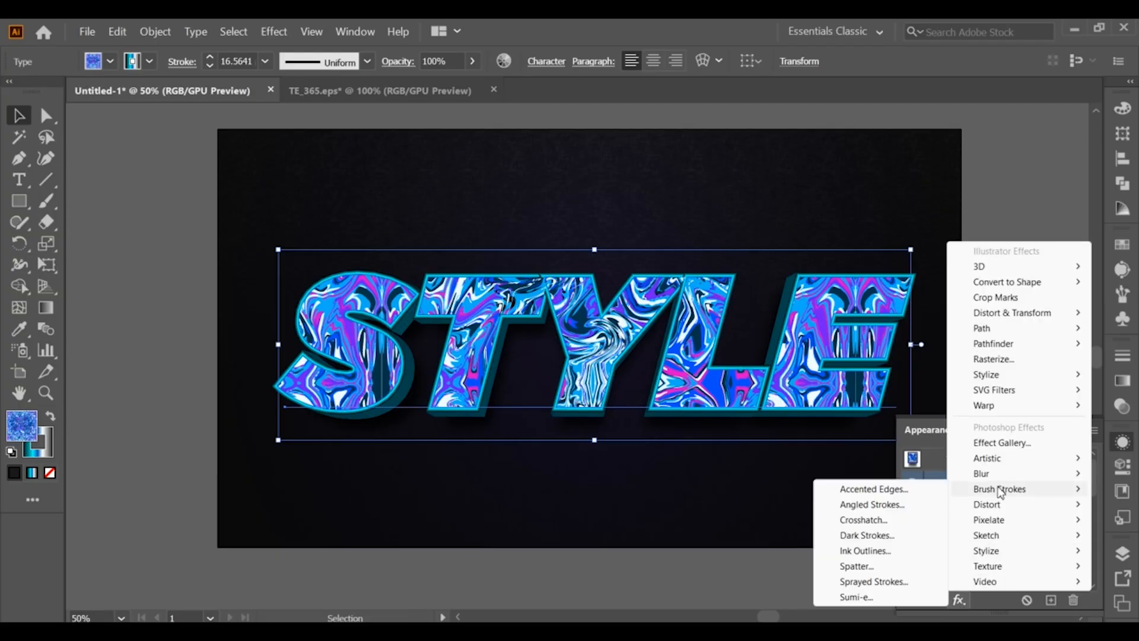
mouse_move(985, 374)
click(856, 409)
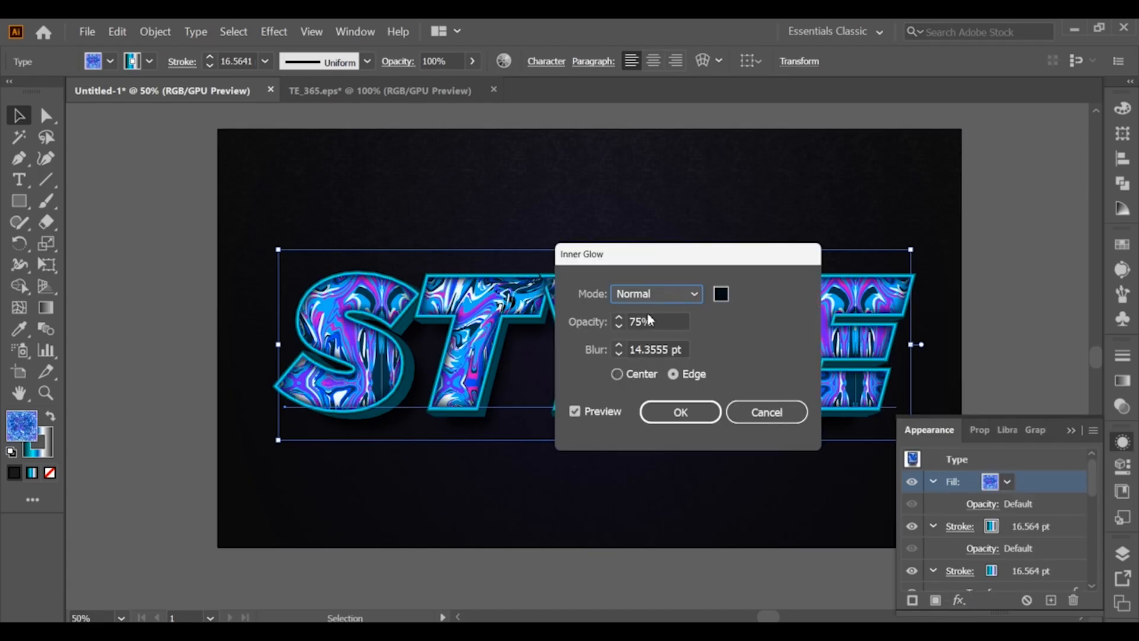
key(Tab)
key(Tab)
key(Tab)
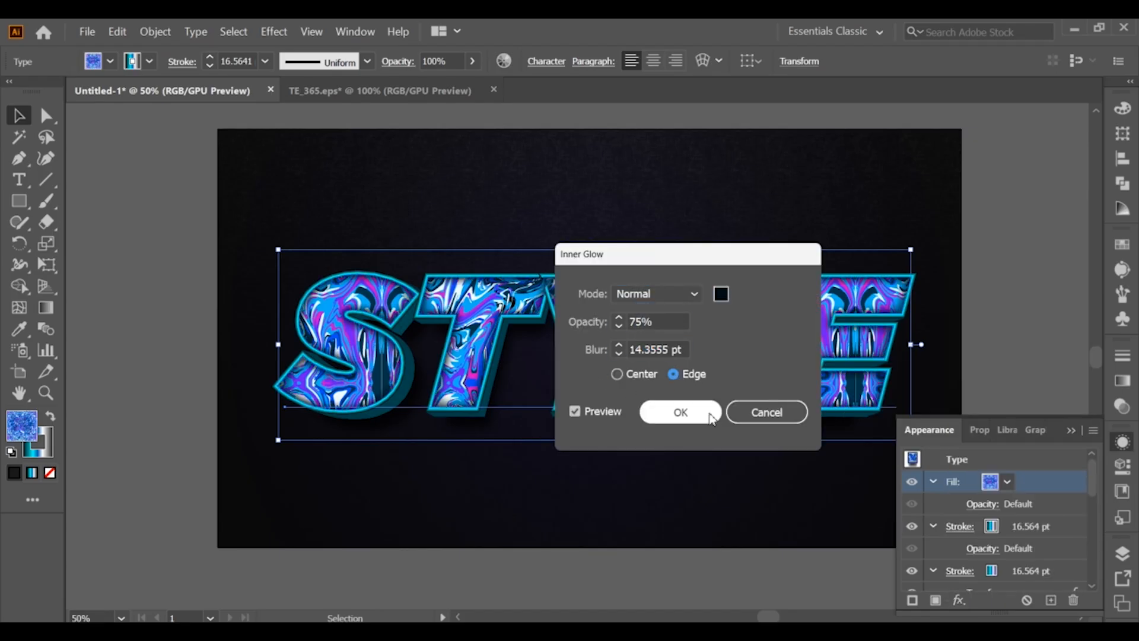
click(703, 414)
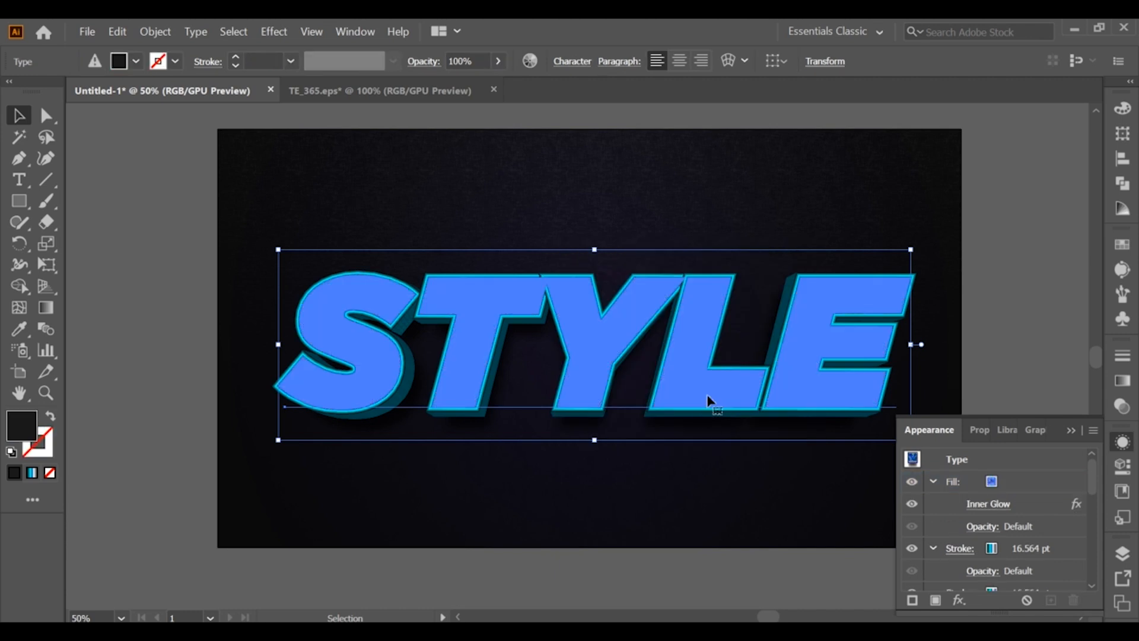
Step: Add another fill on top of the glowing one and give it New Pattern Swatch 2
click(1056, 486)
click(989, 461)
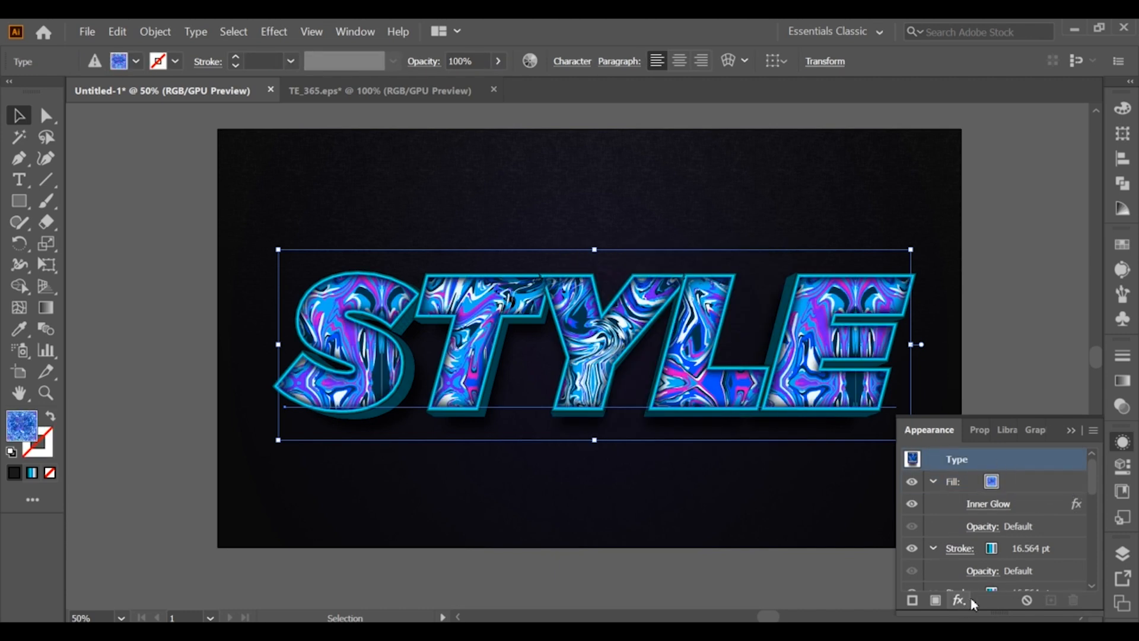
click(936, 601)
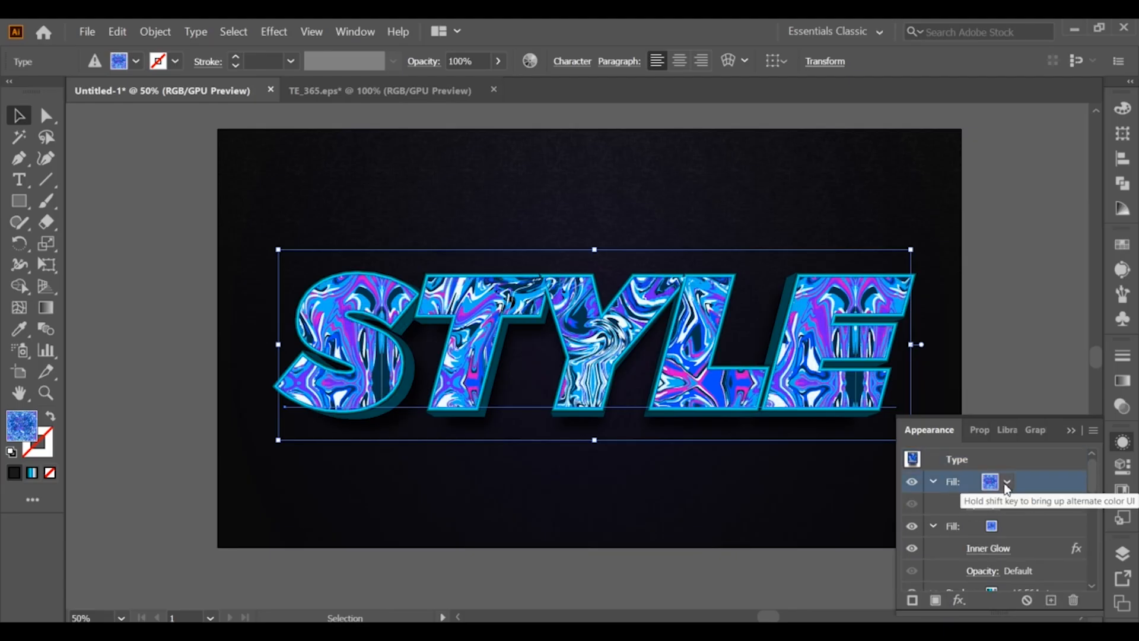
click(1008, 481)
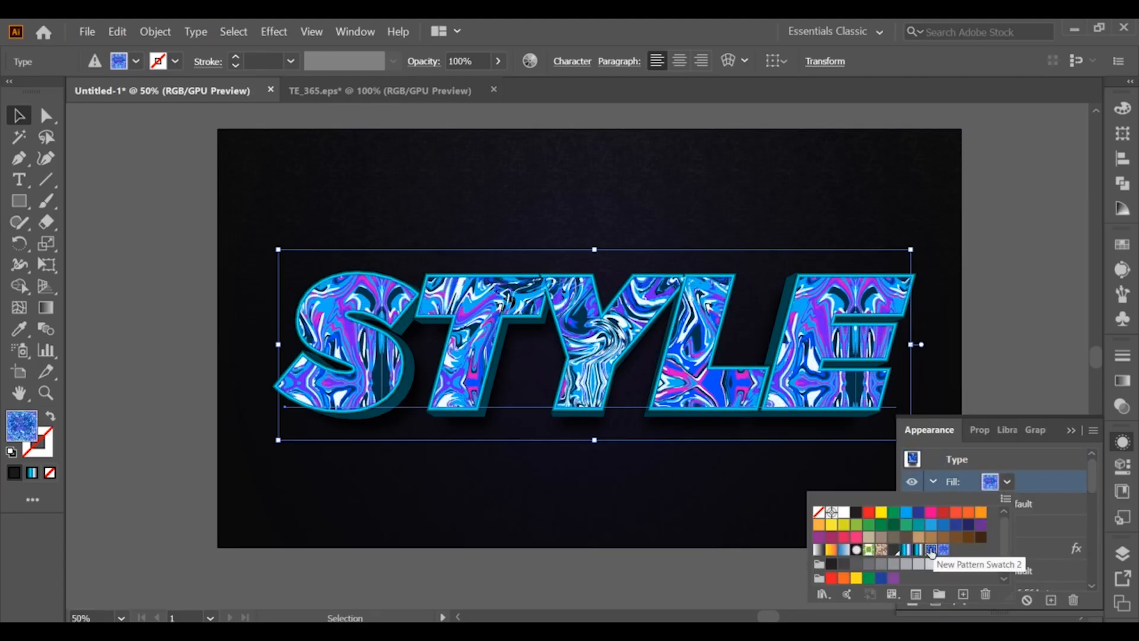
click(1029, 479)
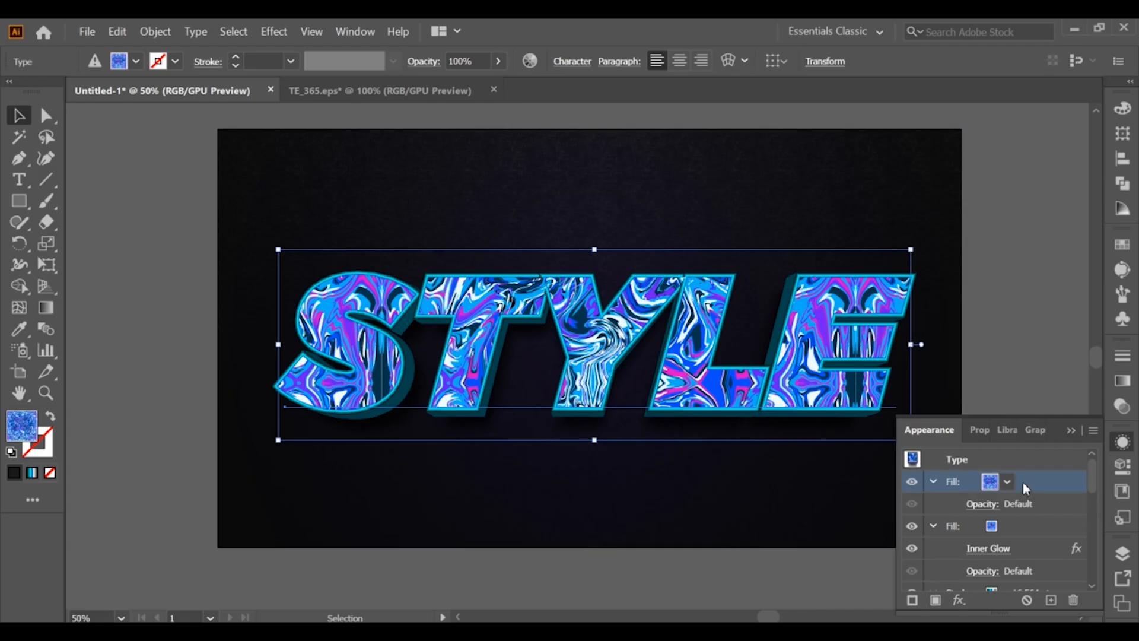
Step: Apply the Bas Relief sketch effect to the topmost fill with Detail 10, Smoothness 15 and Light from Top
click(956, 601)
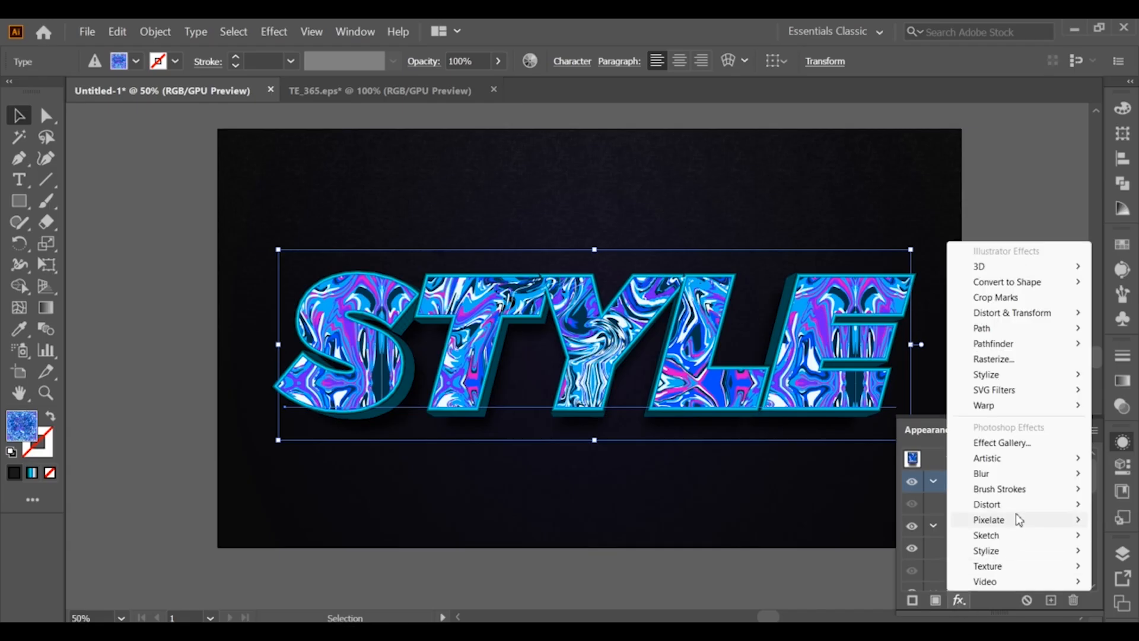
mouse_move(997, 536)
click(852, 338)
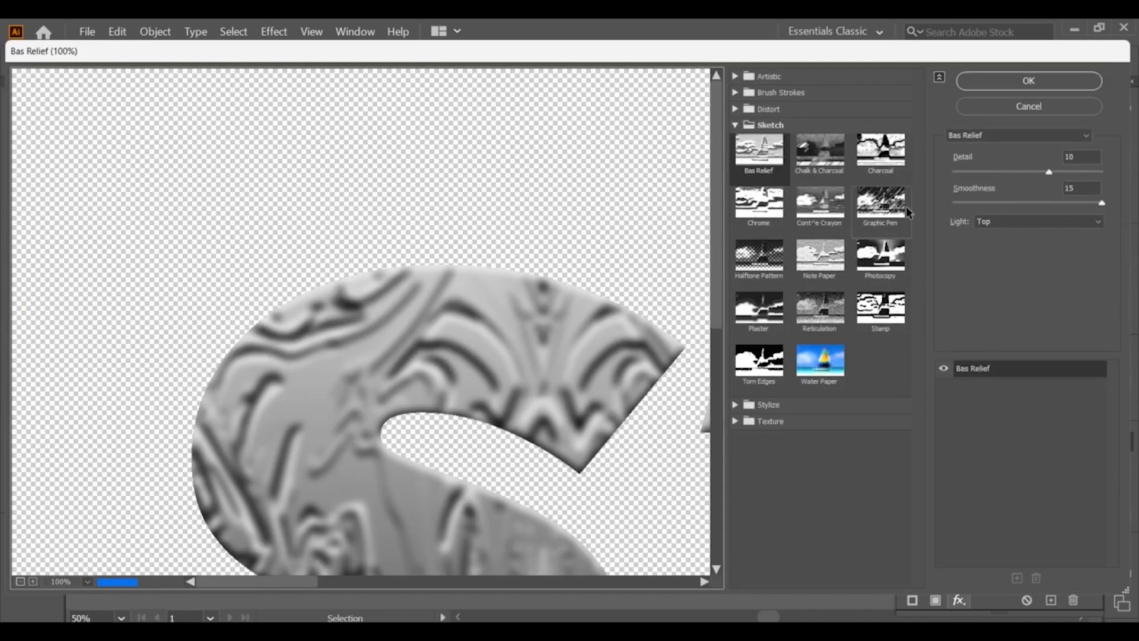
click(1079, 188)
click(1074, 157)
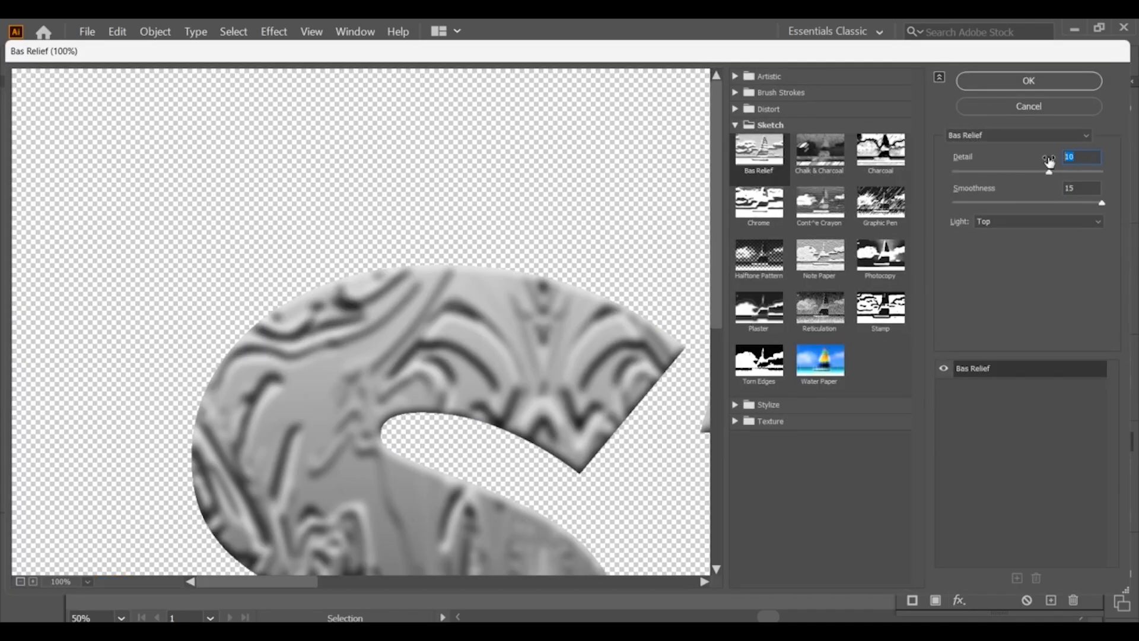
click(1008, 87)
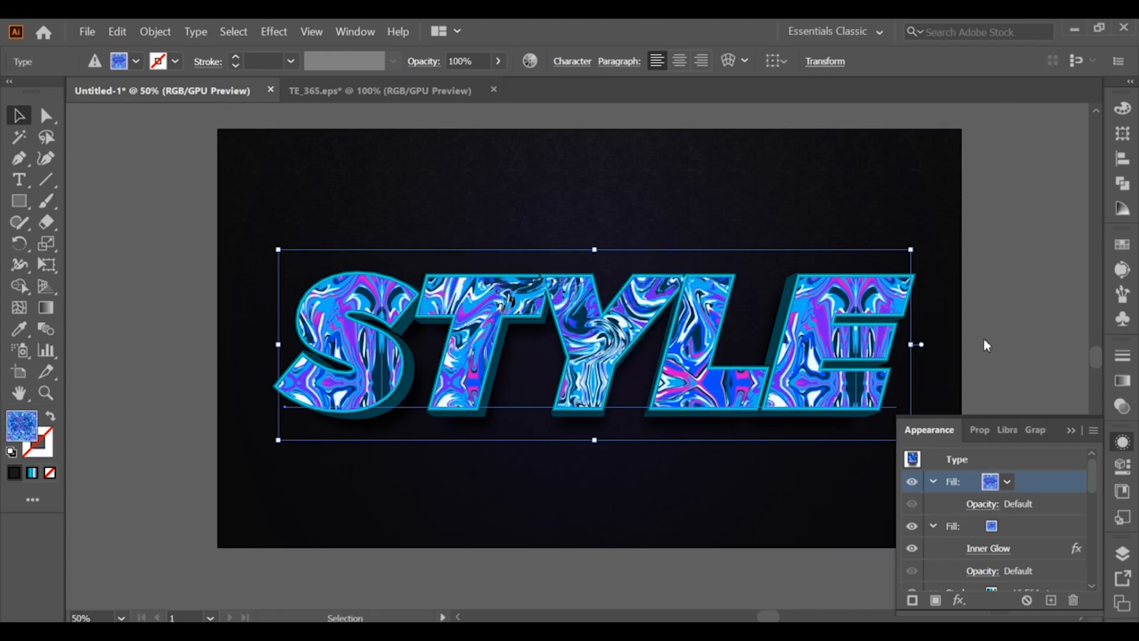
Step: Set the Bas Relief fill's blending mode to Overlay and deselect the text
click(1014, 474)
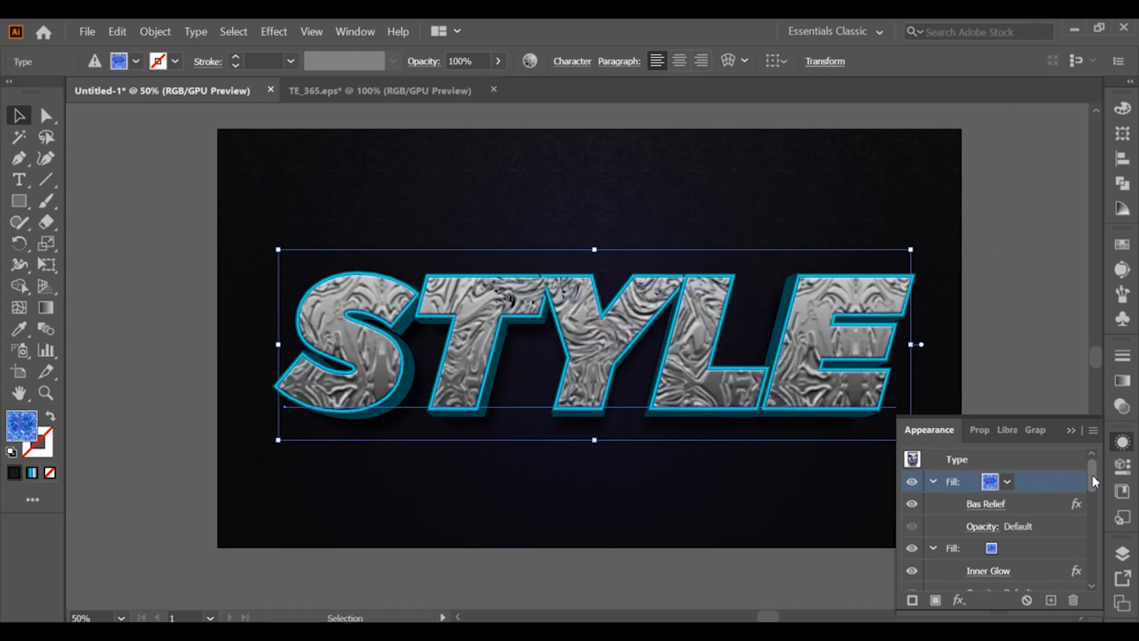
click(1028, 527)
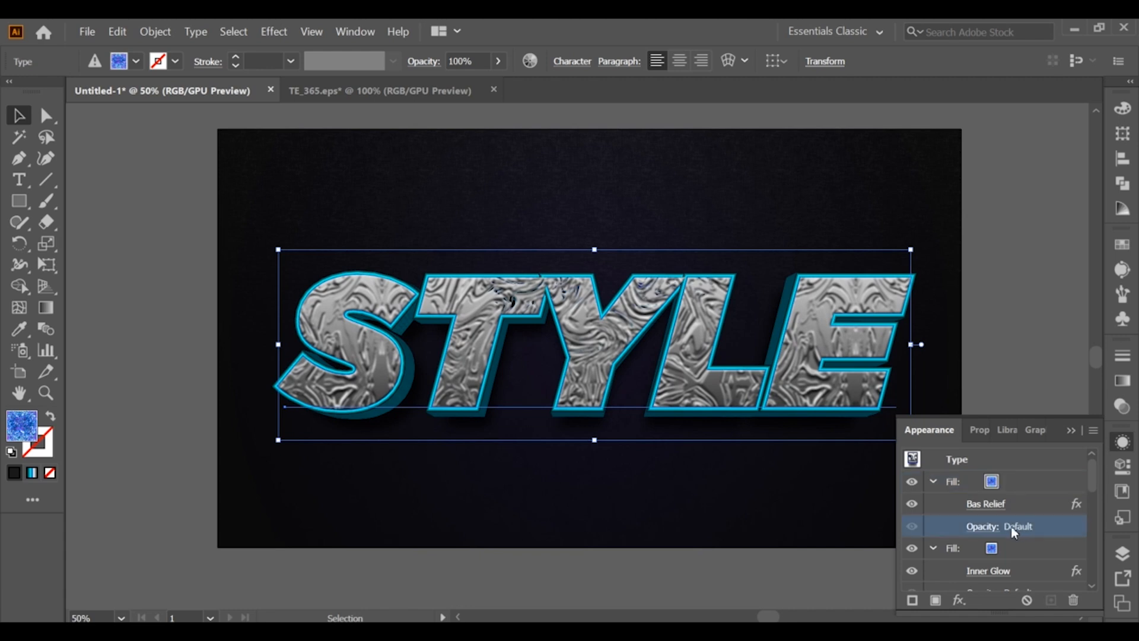
click(1011, 526)
click(948, 375)
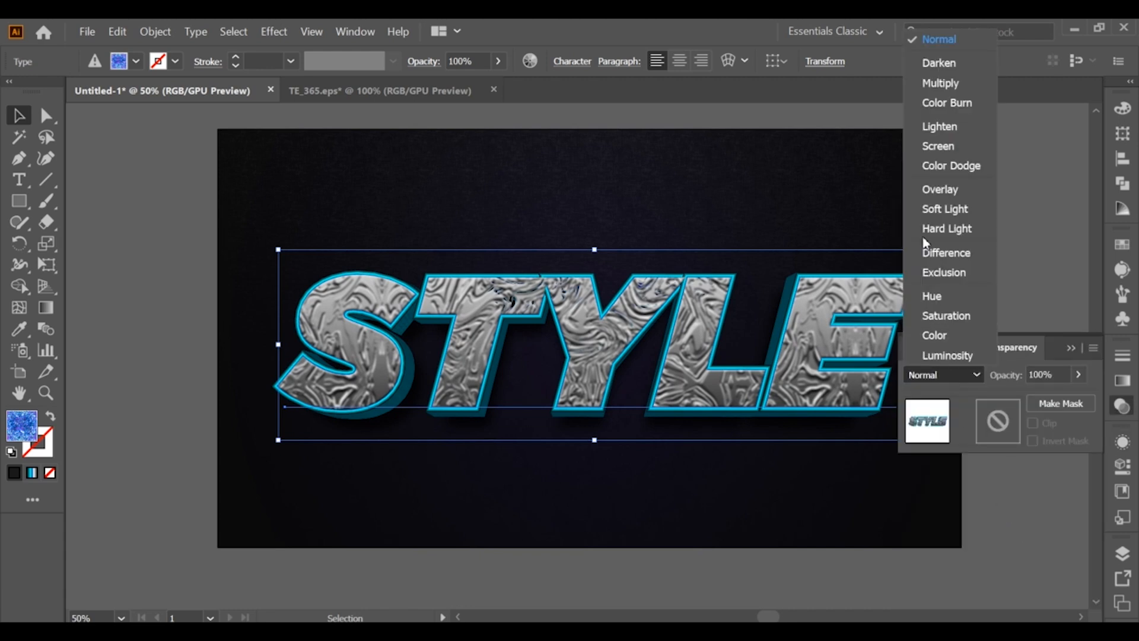
key(Escape)
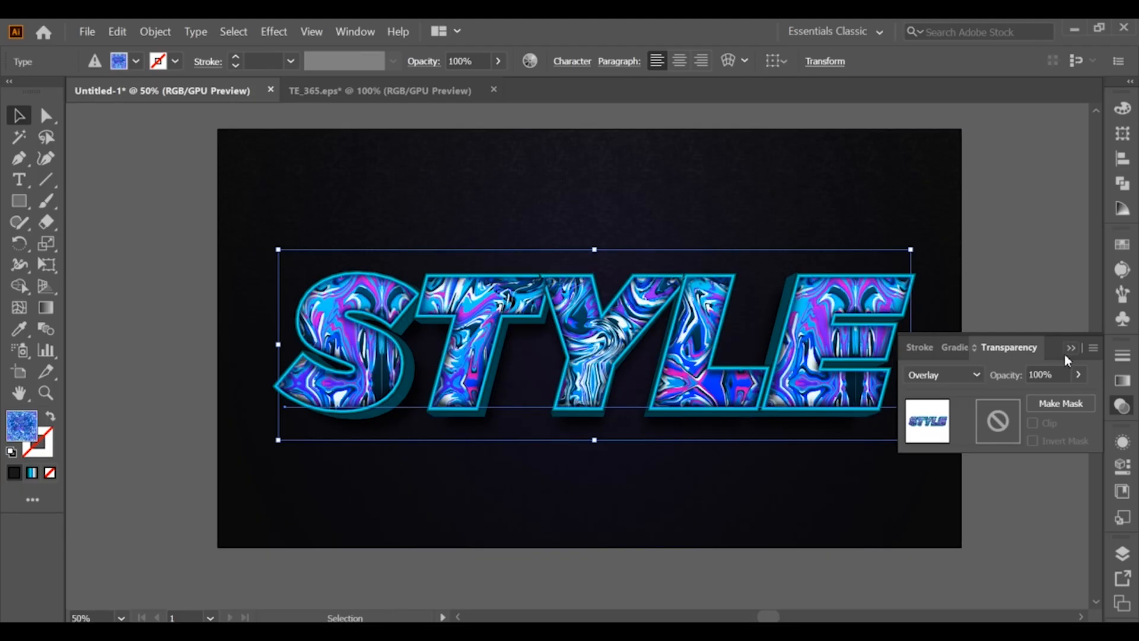
click(1065, 354)
click(971, 359)
scroll(897, 363, up, 1)
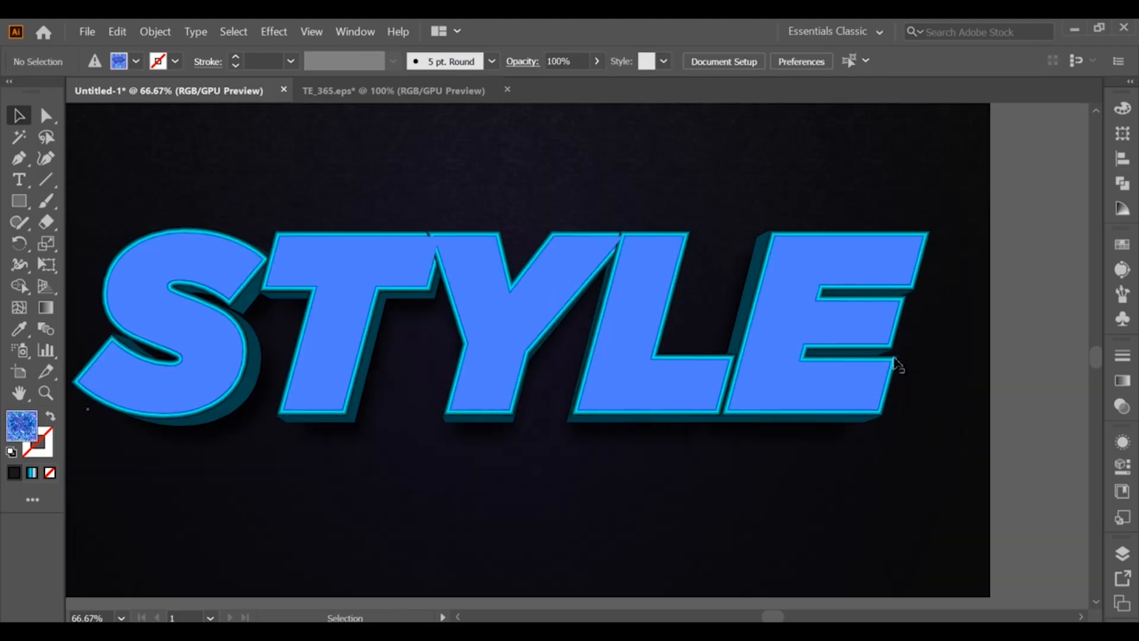
click(854, 363)
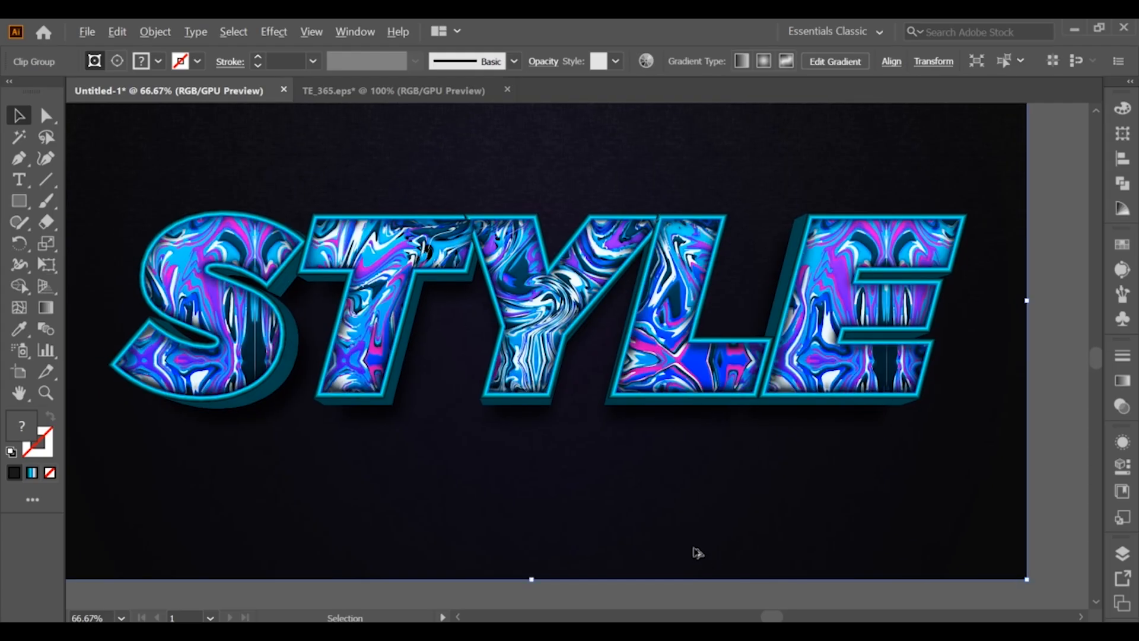